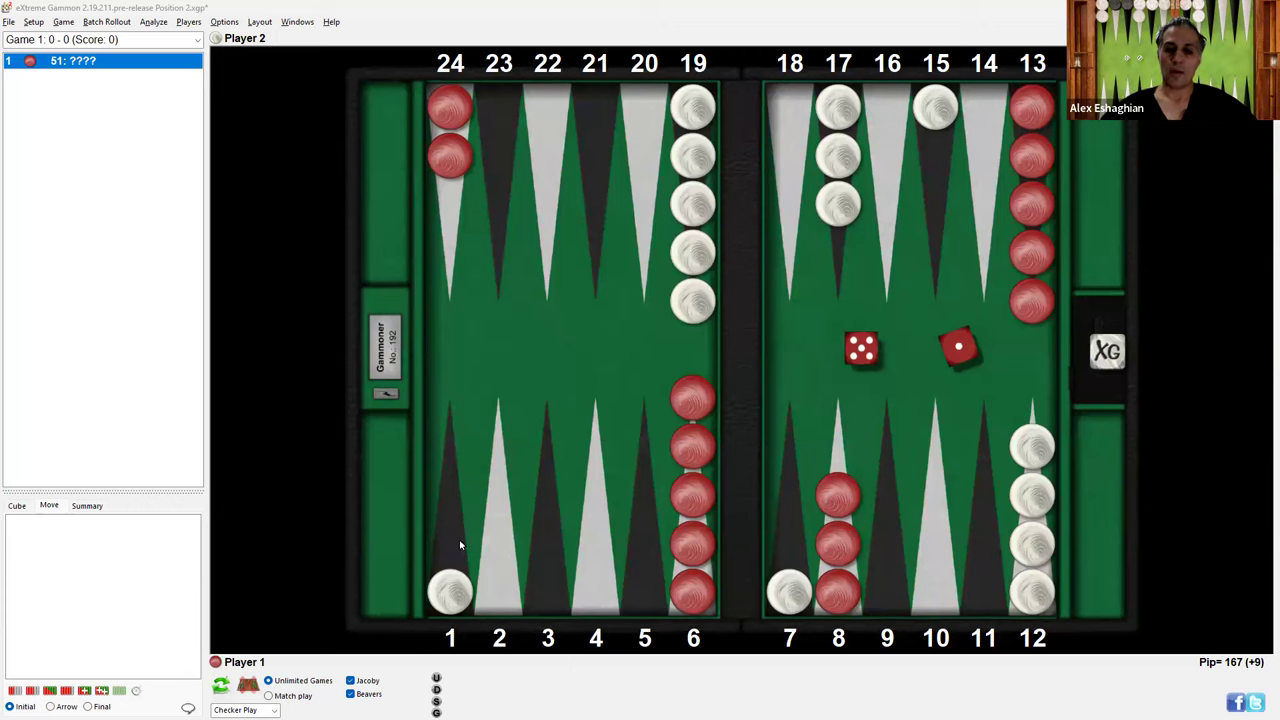
- Analyse the 5-1 roll and view the 13/7* and 8/7* 6/1* plays as arrows and final positions
{"action": "left_click", "coordinate": [99, 691]}
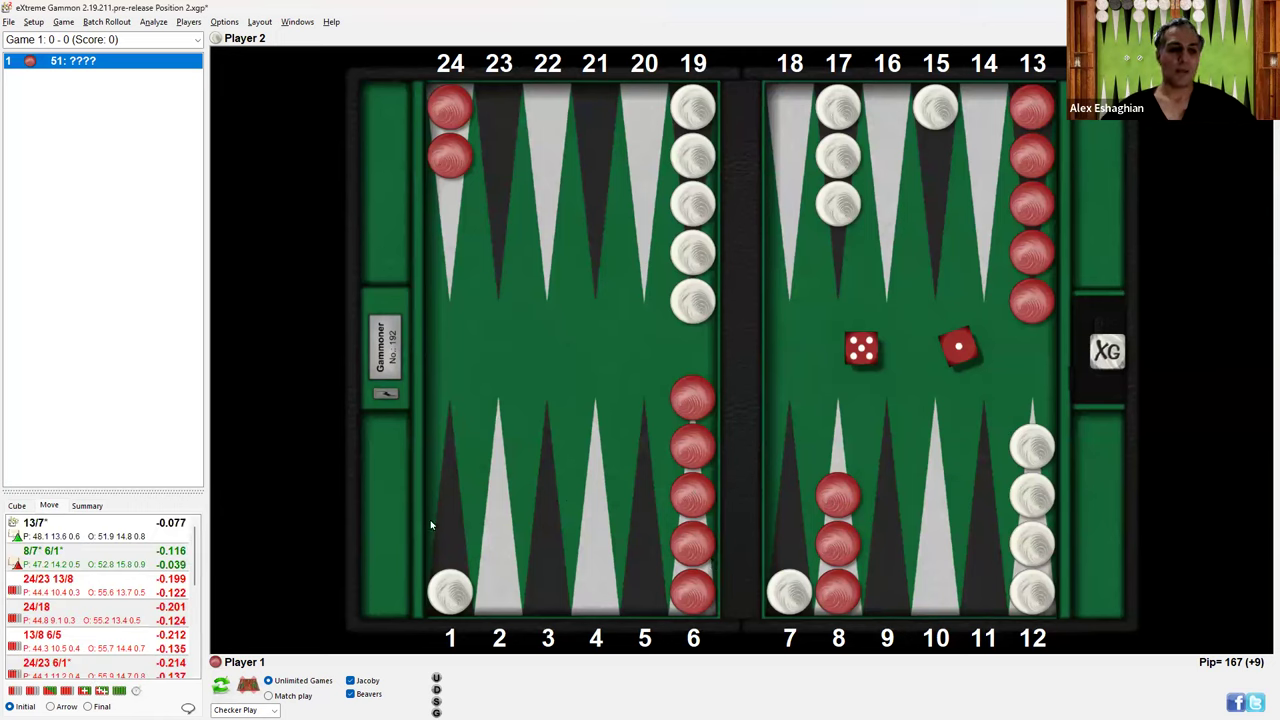
{"action": "left_click", "coordinate": [135, 536]}
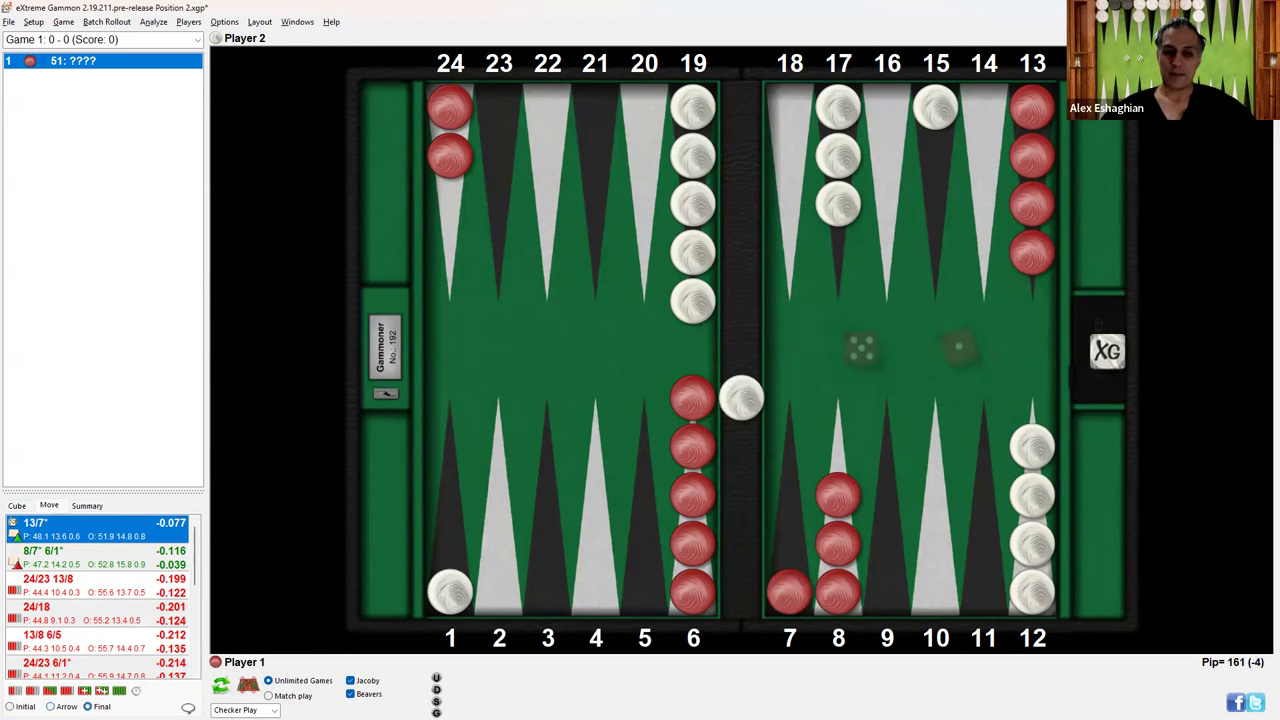
{"action": "left_click", "coordinate": [78, 566]}
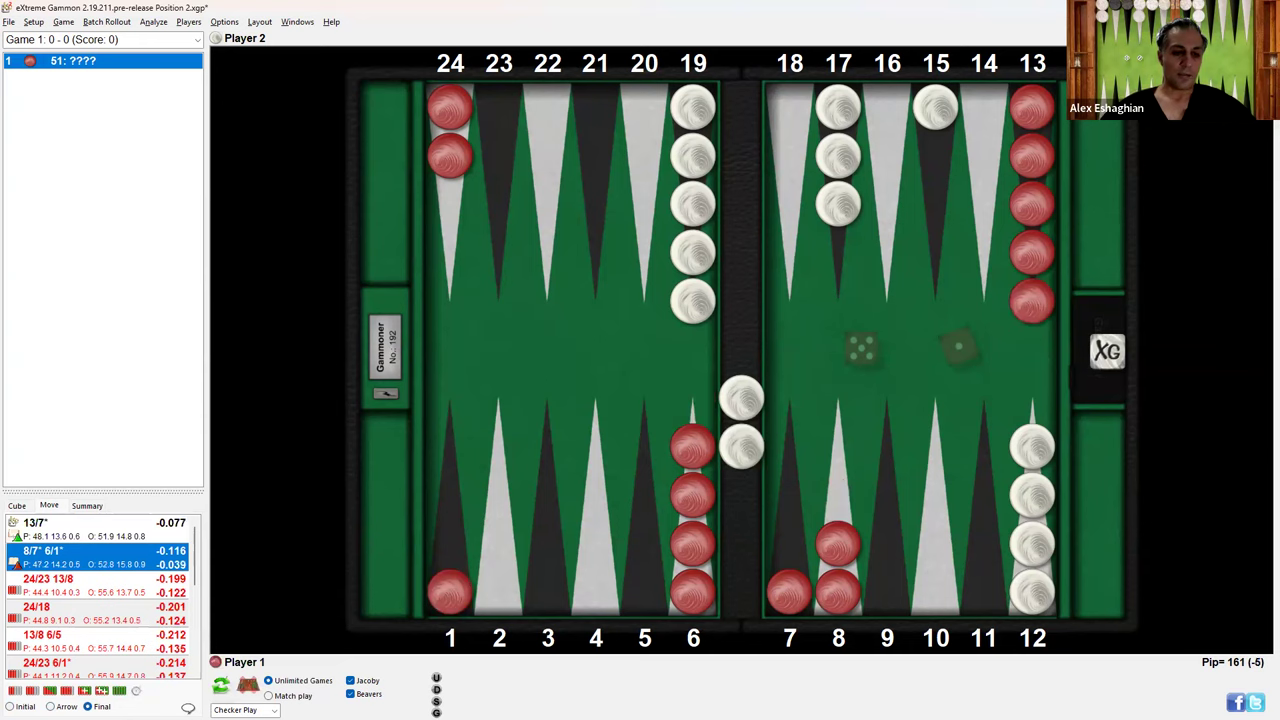
{"action": "left_click", "coordinate": [625, 608]}
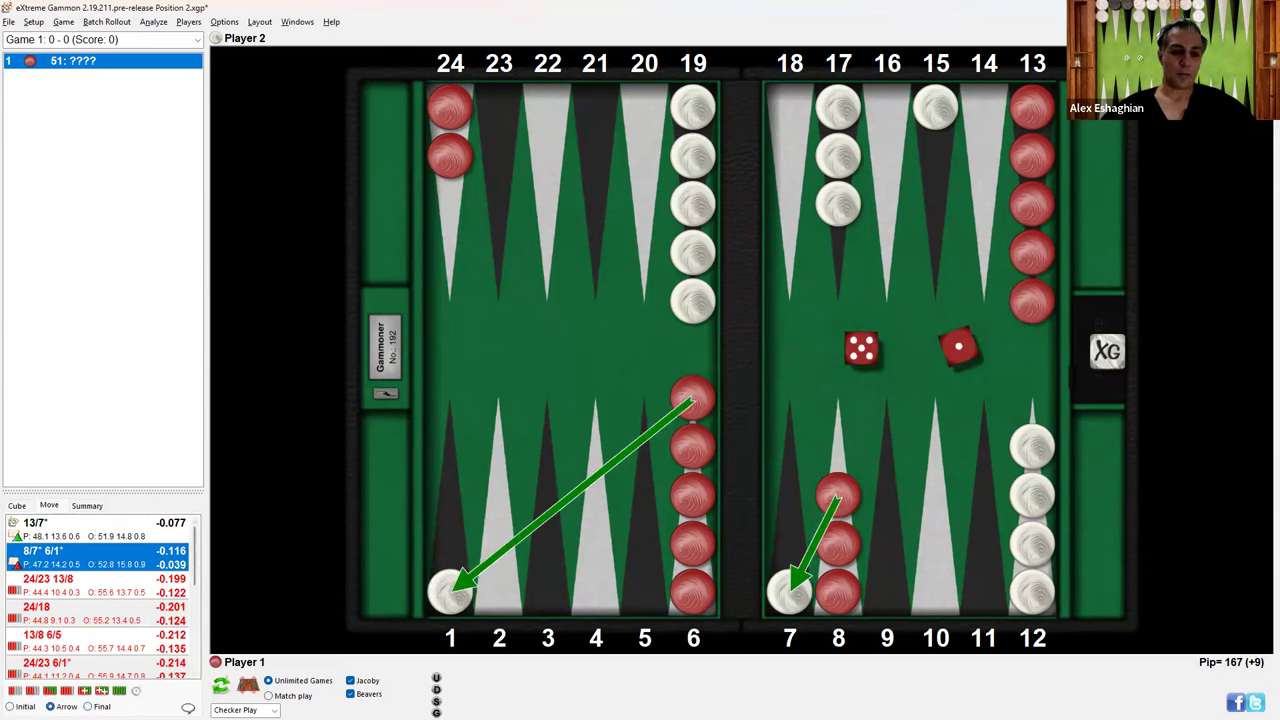
{"action": "left_click", "coordinate": [88, 706]}
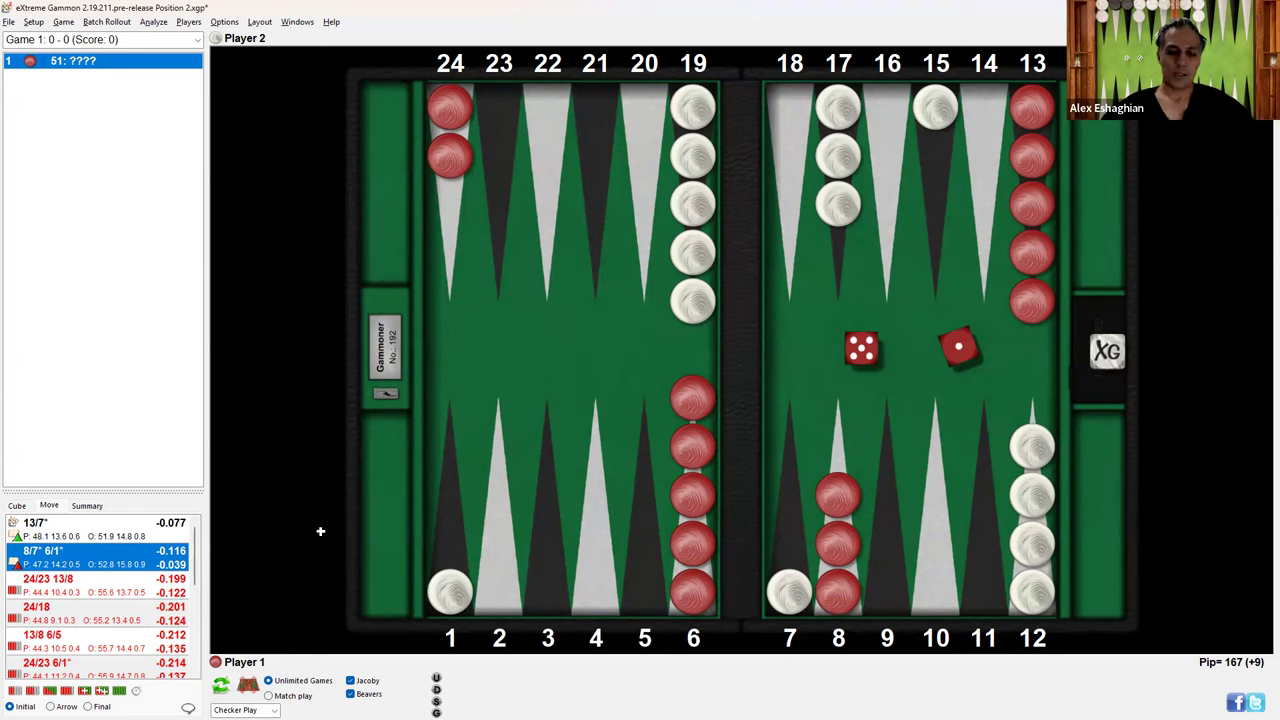
{"action": "key", "text": "alt+Tab"}
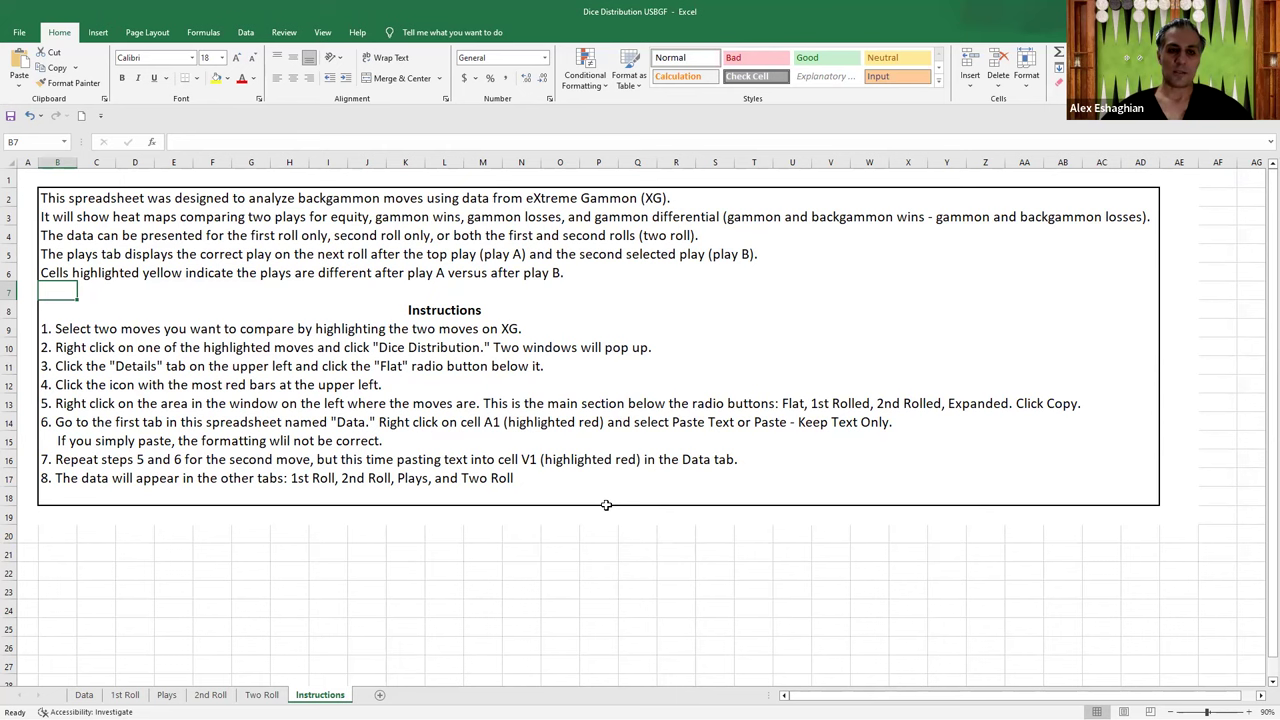
- Read the workbook's Instructions sheet in Excel, then go back to eXtreme Gammon
{"action": "left_click", "coordinate": [547, 518]}
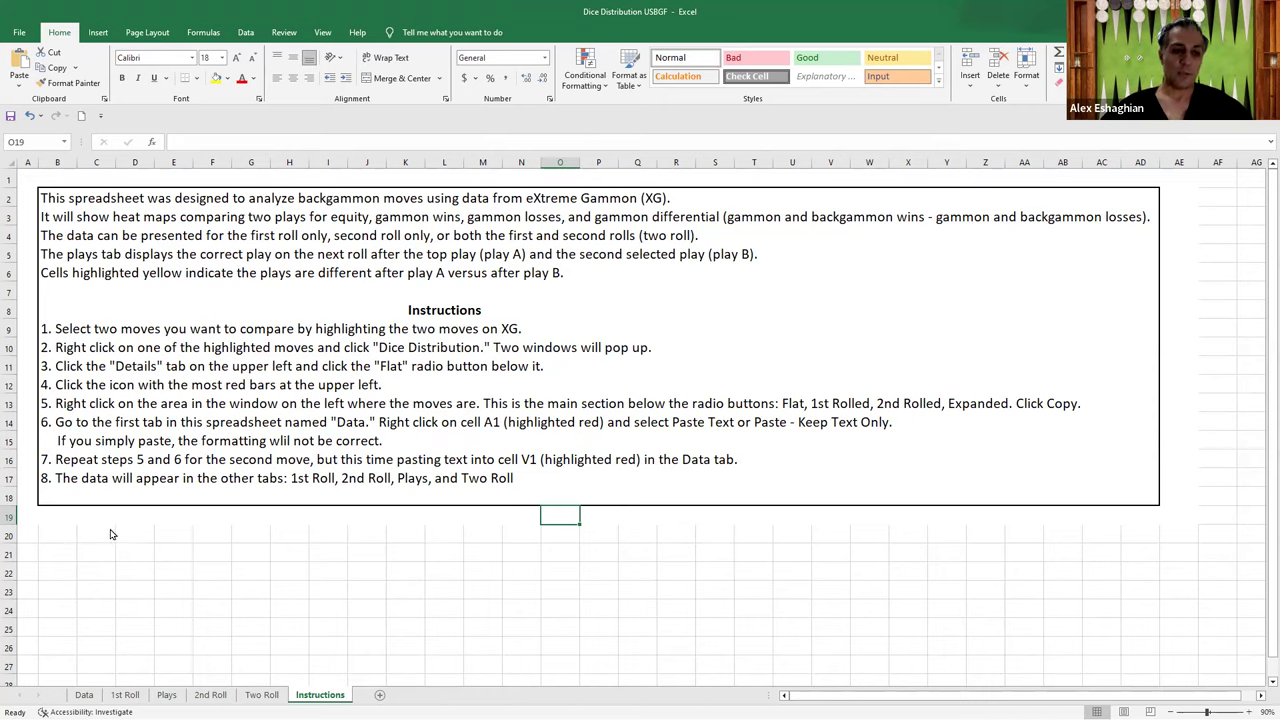
{"action": "key", "text": "alt+Tab"}
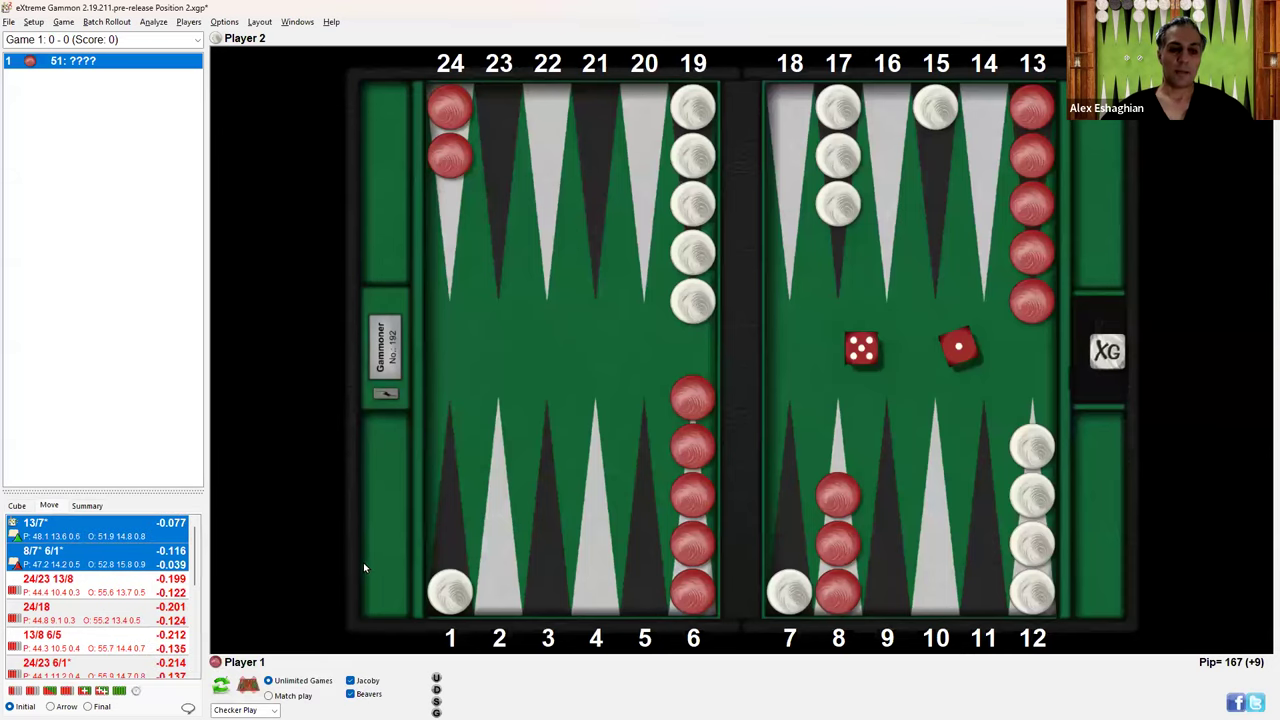
- Select 8/7* 6/1* alongside 13/7* in the Move list, replacing the mistaken 24/23 13/8 pick
{"action": "mouse_move", "coordinate": [115, 546]}
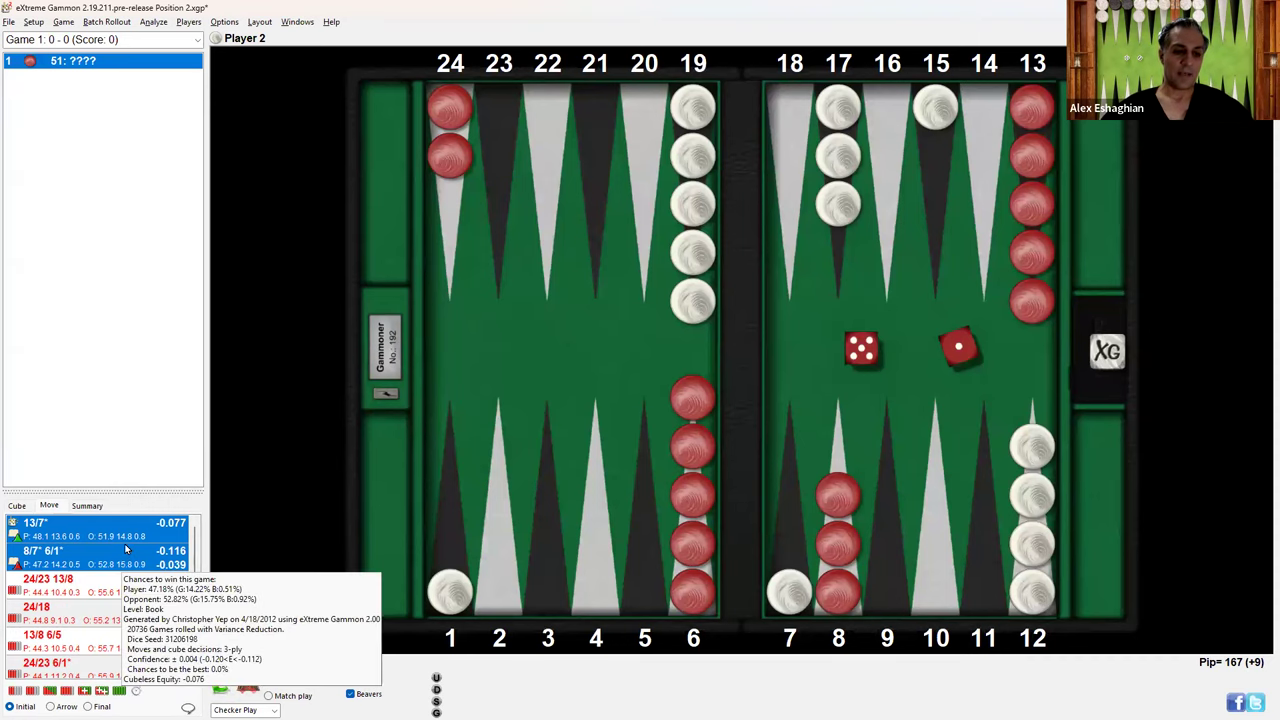
{"action": "left_click", "coordinate": [110, 586]}
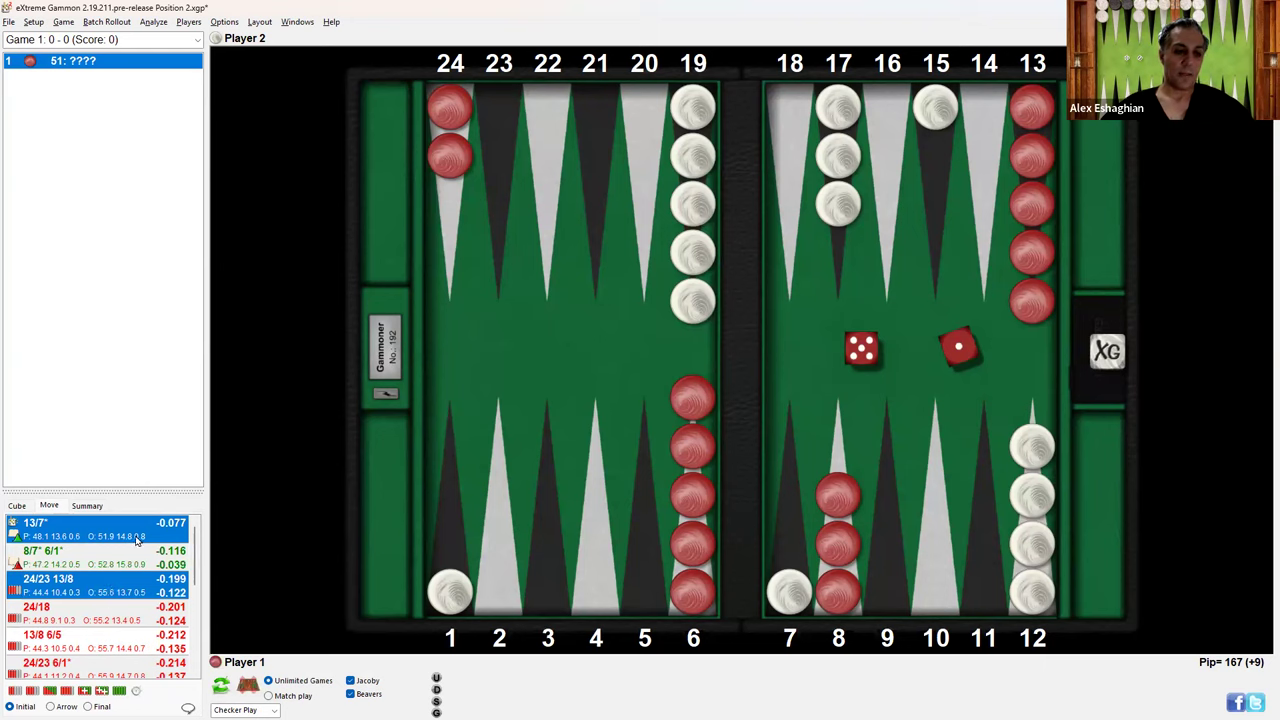
{"action": "left_click", "coordinate": [122, 562]}
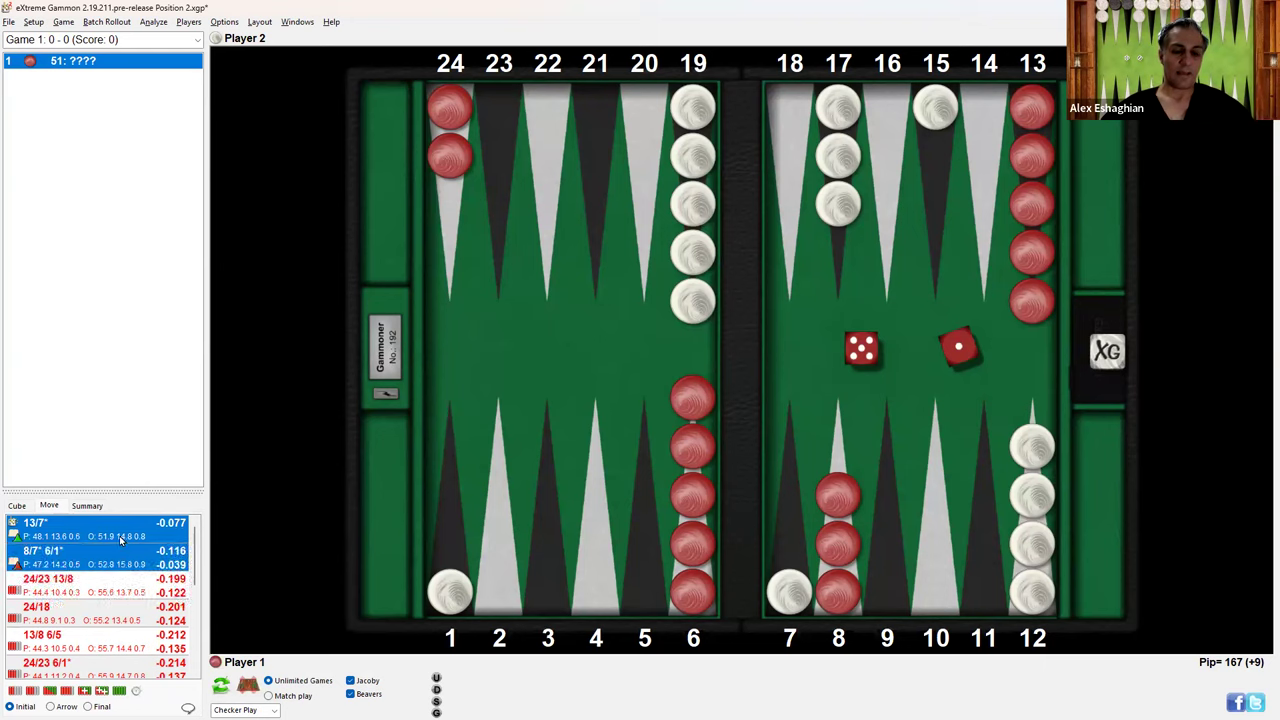
{"action": "mouse_move", "coordinate": [123, 540]}
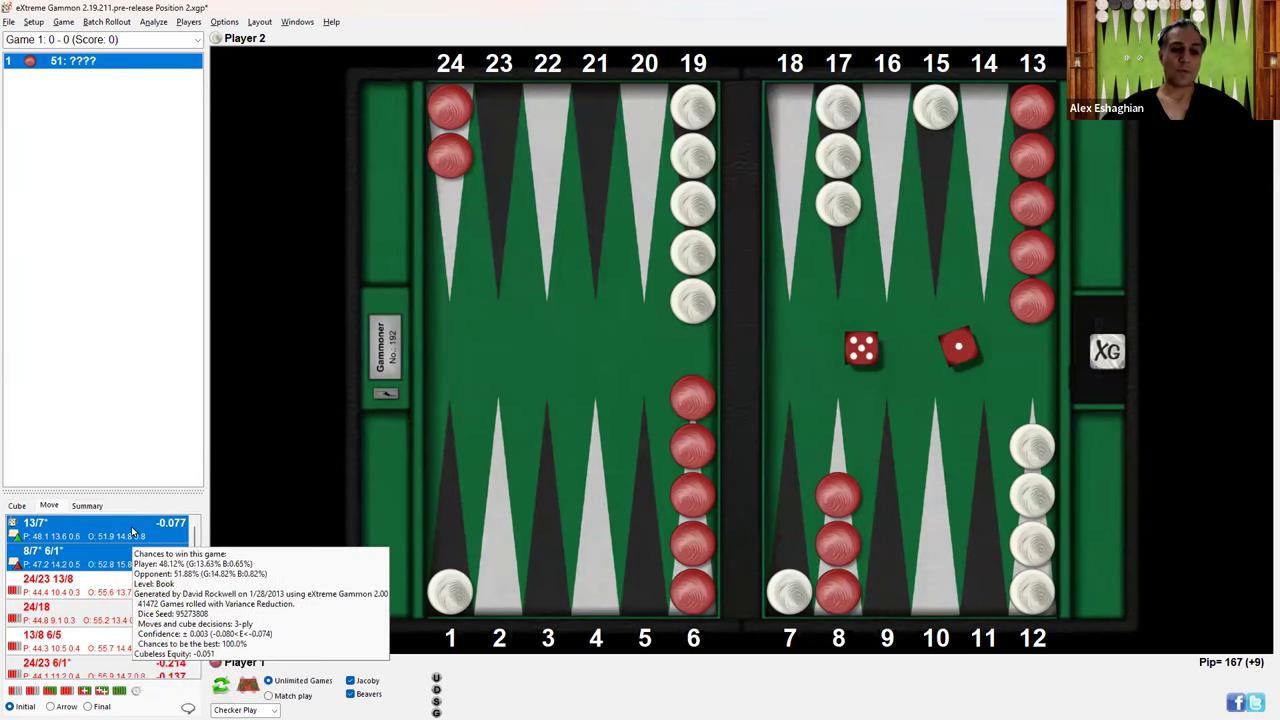
- Open dice distributions for both plays, browse the graph, histogram and dice map views, then show the flat per-roll list
{"action": "right_click", "coordinate": [132, 533]}
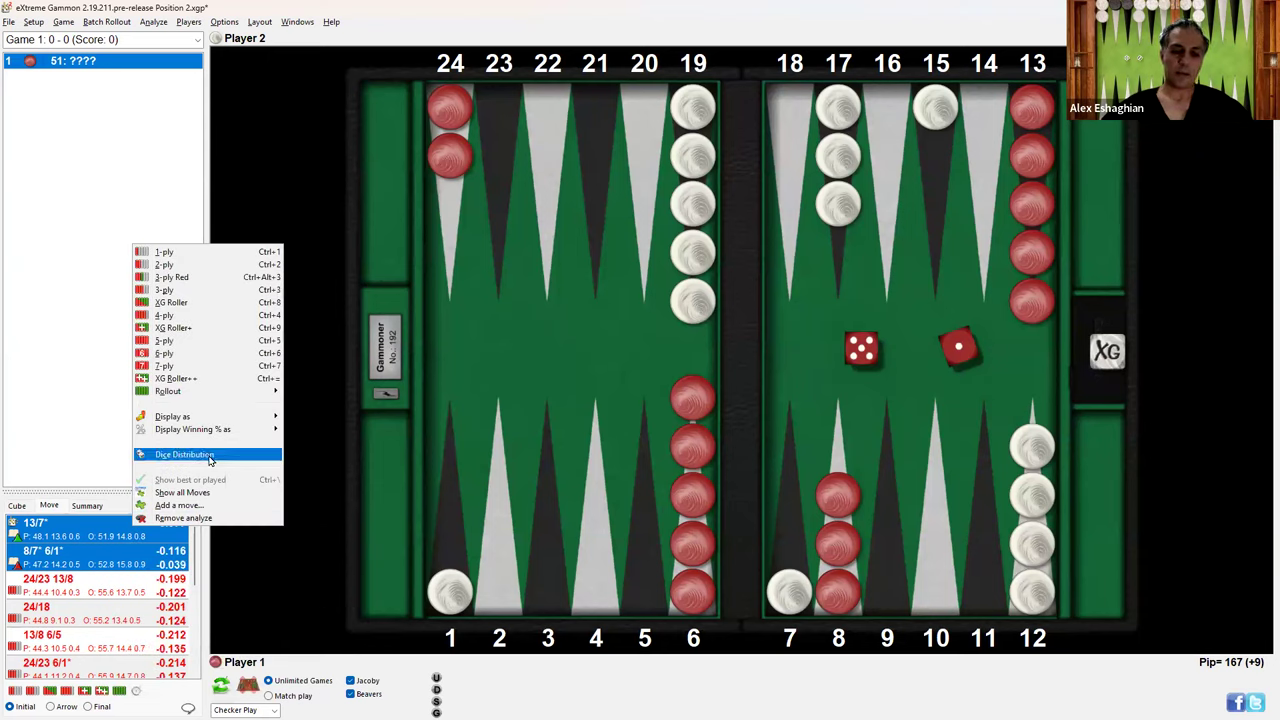
{"action": "left_click", "coordinate": [210, 459]}
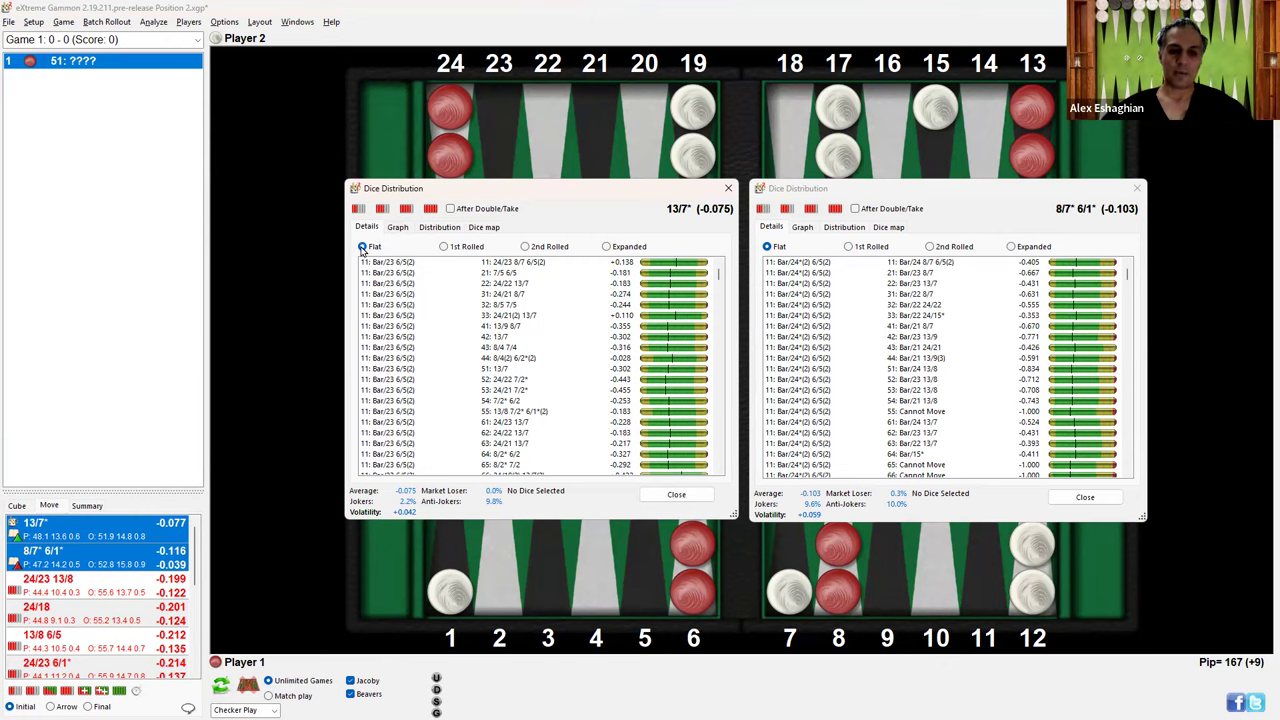
{"action": "left_click", "coordinate": [606, 246]}
{"action": "left_click", "coordinate": [363, 247]}
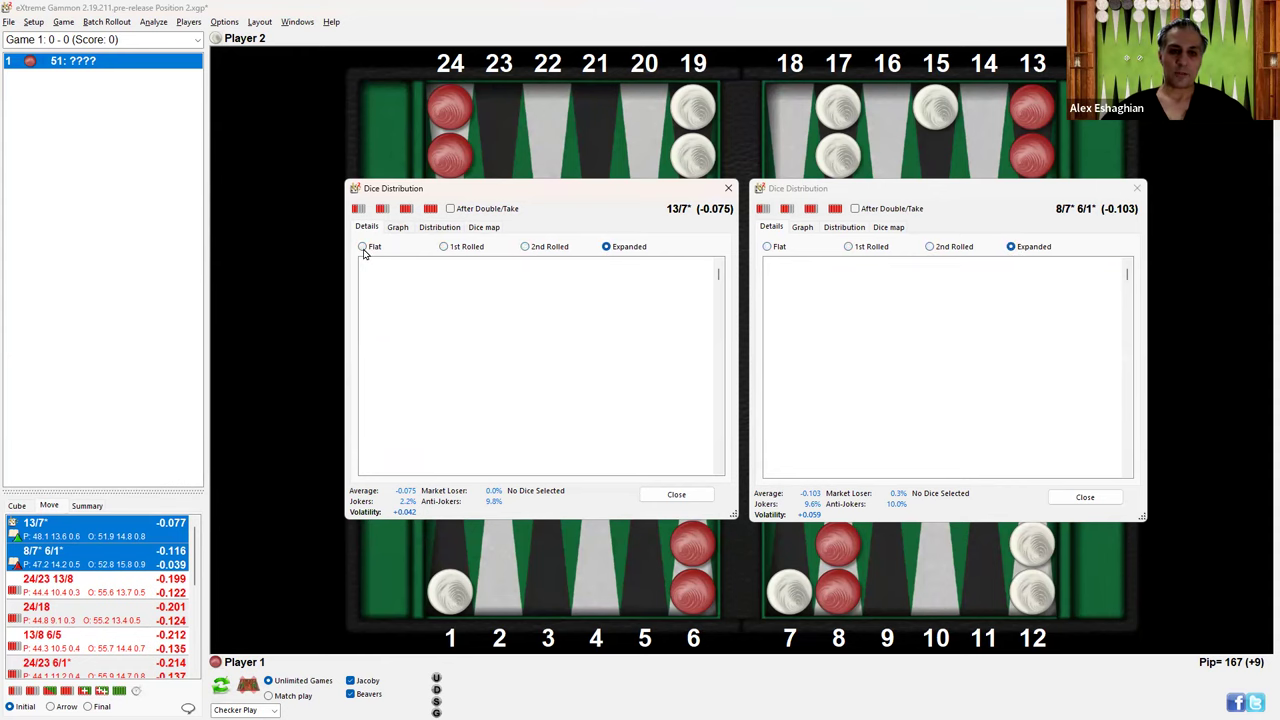
{"action": "left_click", "coordinate": [398, 228]}
{"action": "left_click", "coordinate": [439, 228]}
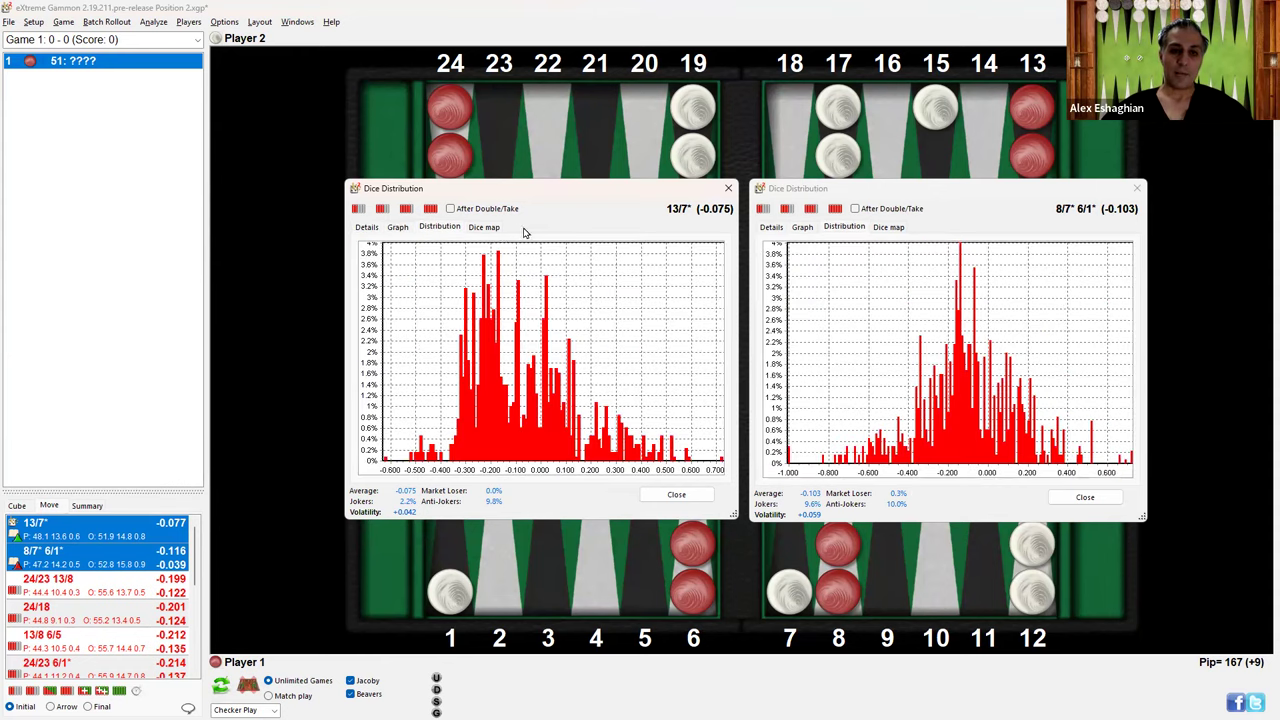
{"action": "left_click", "coordinate": [483, 227]}
{"action": "left_click", "coordinate": [367, 227]}
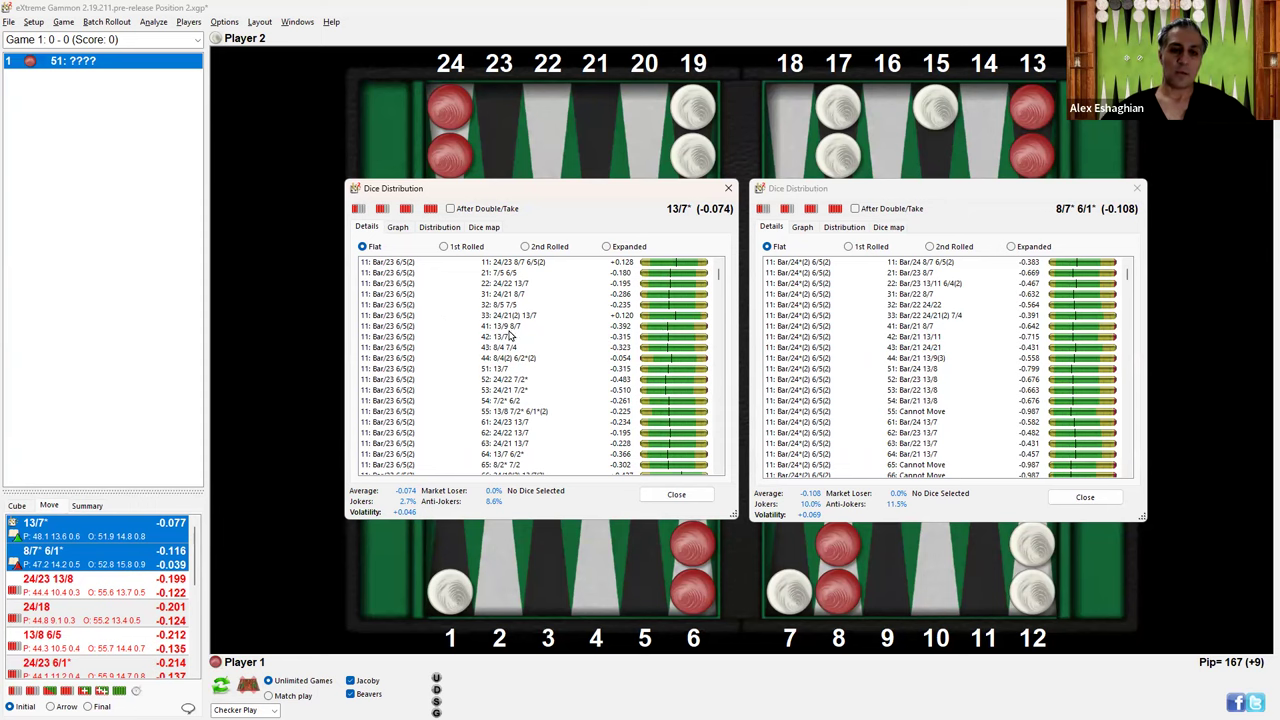
- Copy the 13/7* roll-by-roll list and switch to the Excel workbook
{"action": "right_click", "coordinate": [445, 322]}
{"action": "left_click", "coordinate": [472, 328]}
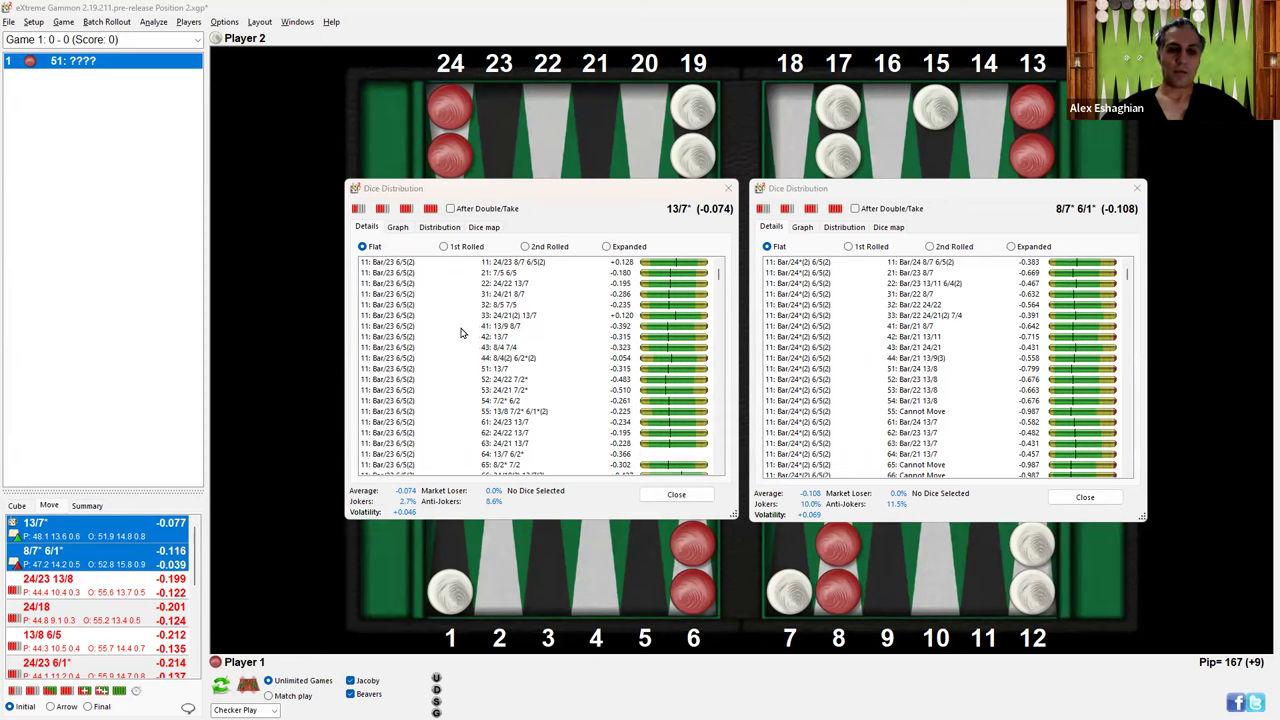
{"action": "key", "text": "alt+Tab"}
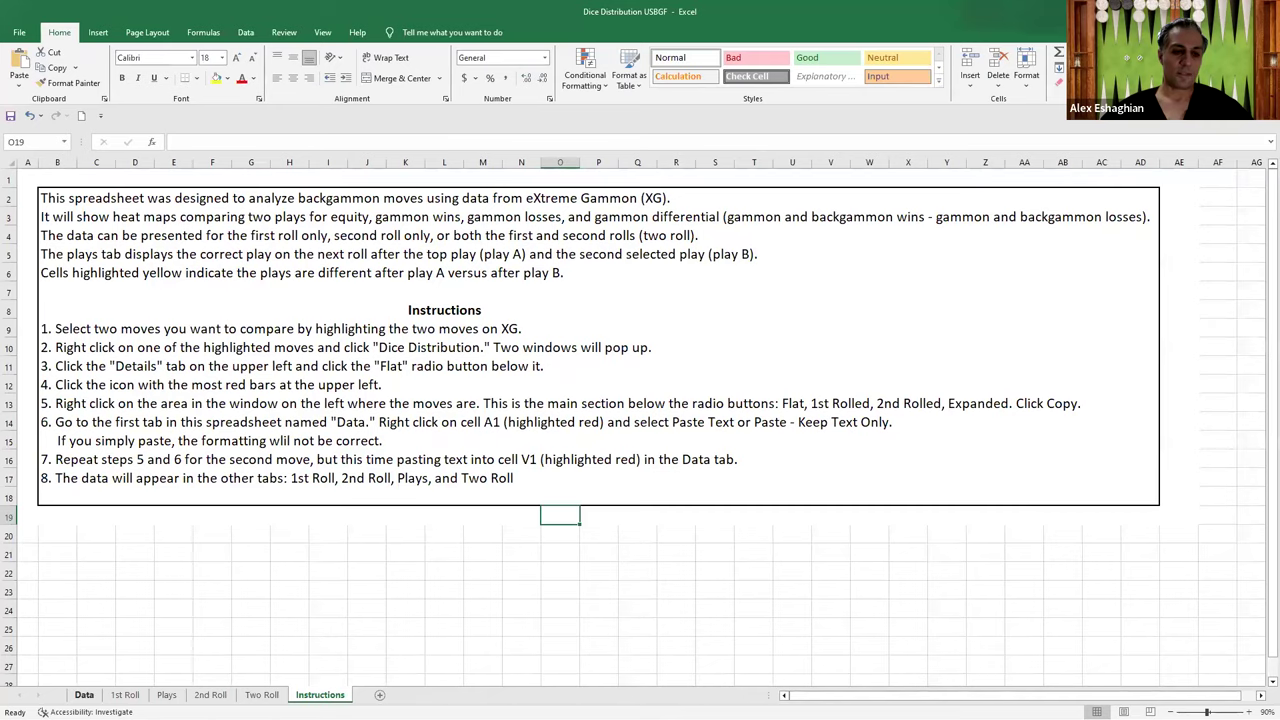
- Paste the 13/7* roll data as text only into cell A1 of the Data sheet
{"action": "left_click", "coordinate": [84, 694]}
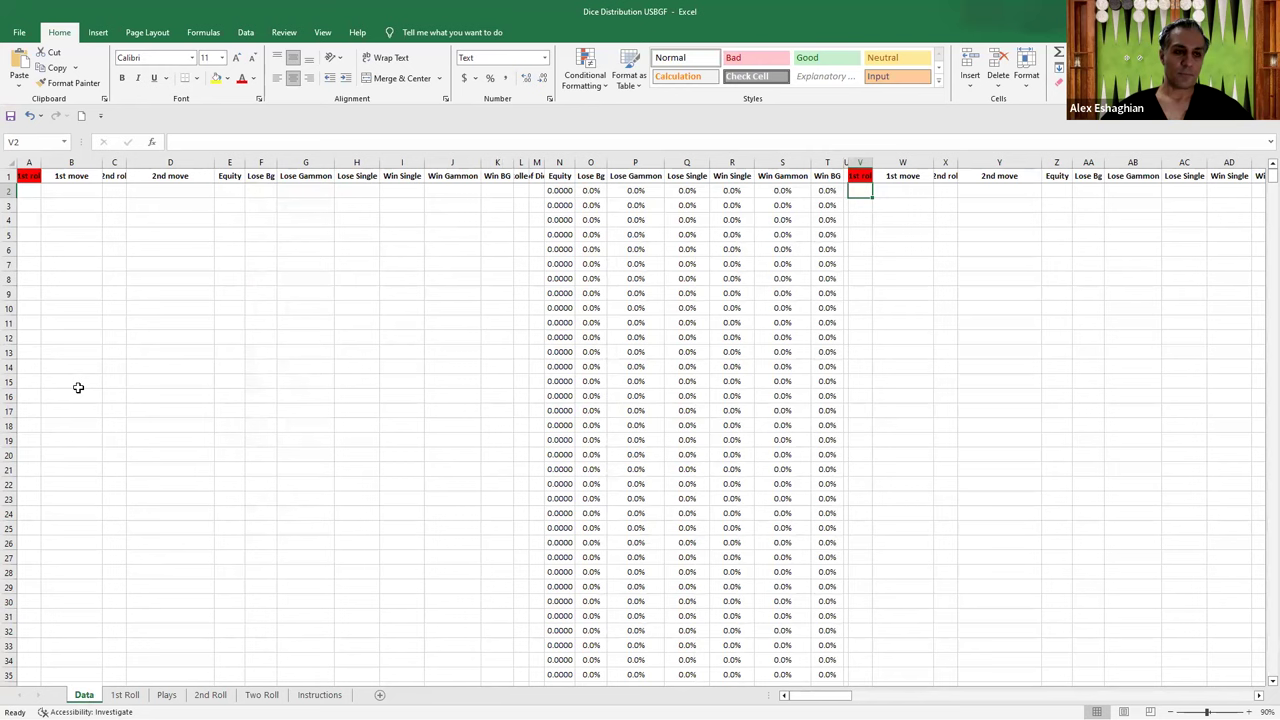
{"action": "left_click", "coordinate": [27, 175]}
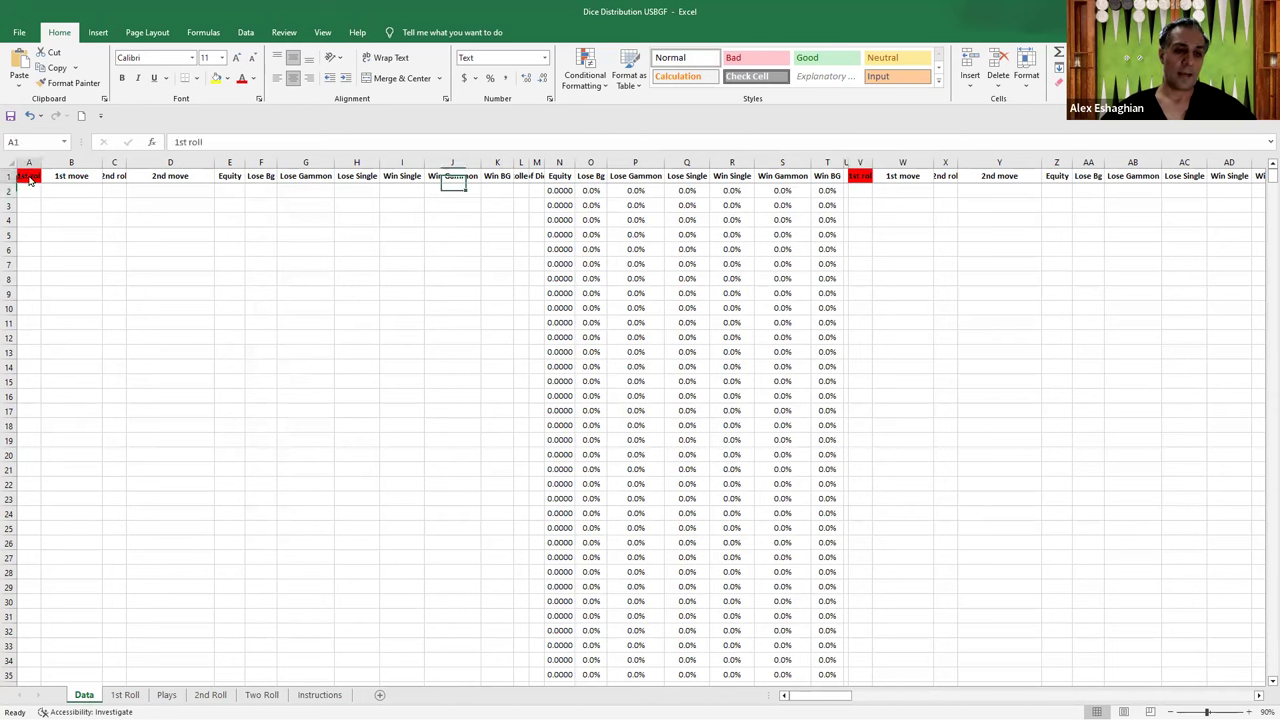
{"action": "right_click", "coordinate": [30, 180]}
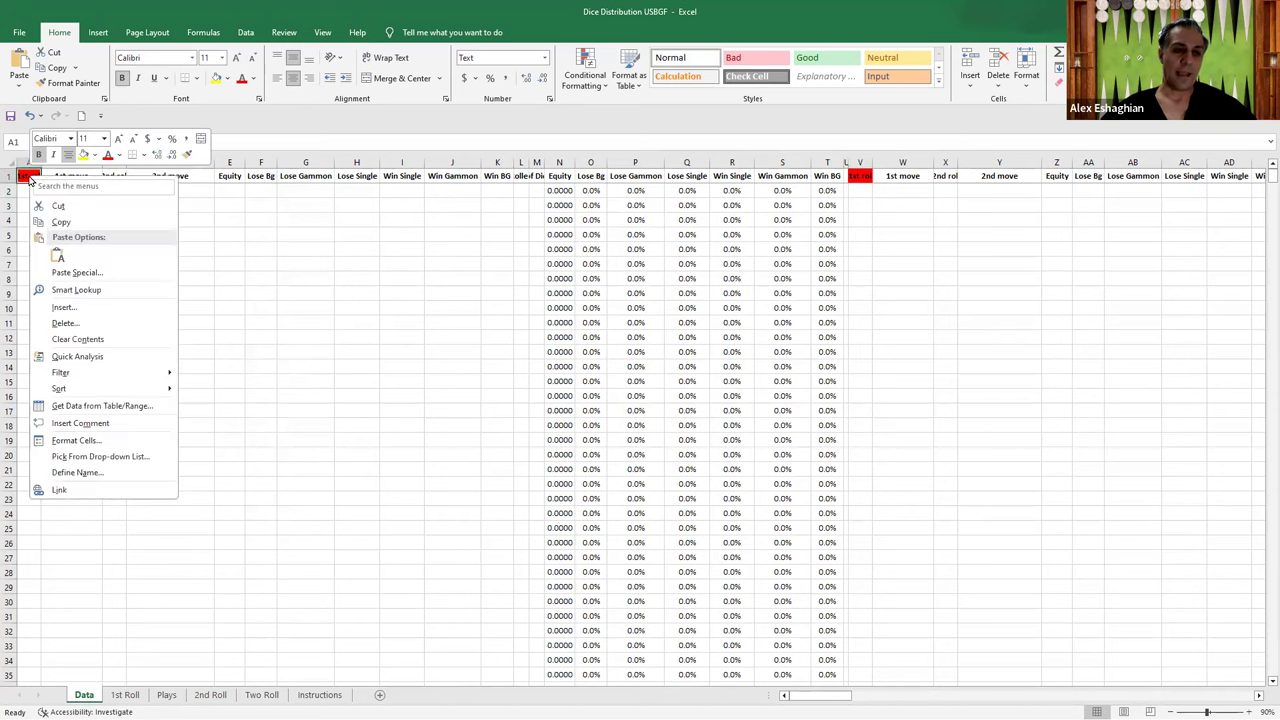
{"action": "left_click", "coordinate": [58, 256]}
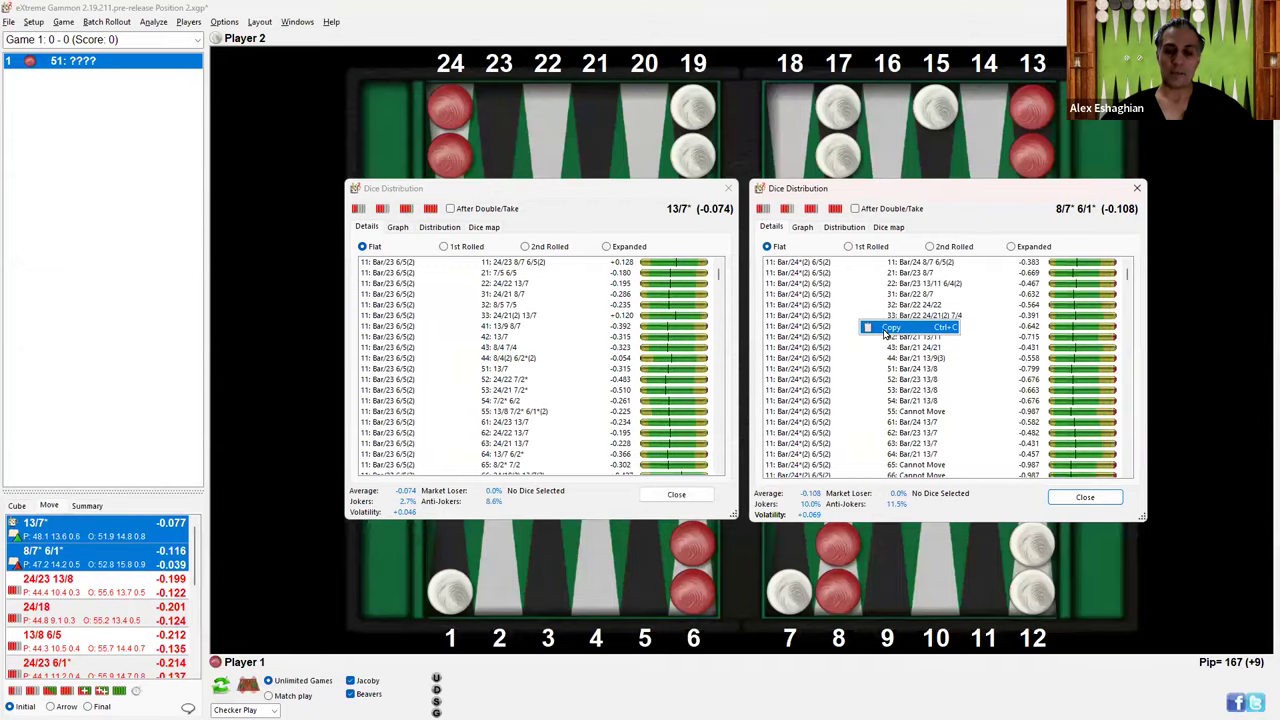
- Copy the 8/7* 6/1* roll list and paste it as text only at cell V1
{"action": "left_click", "coordinate": [886, 330]}
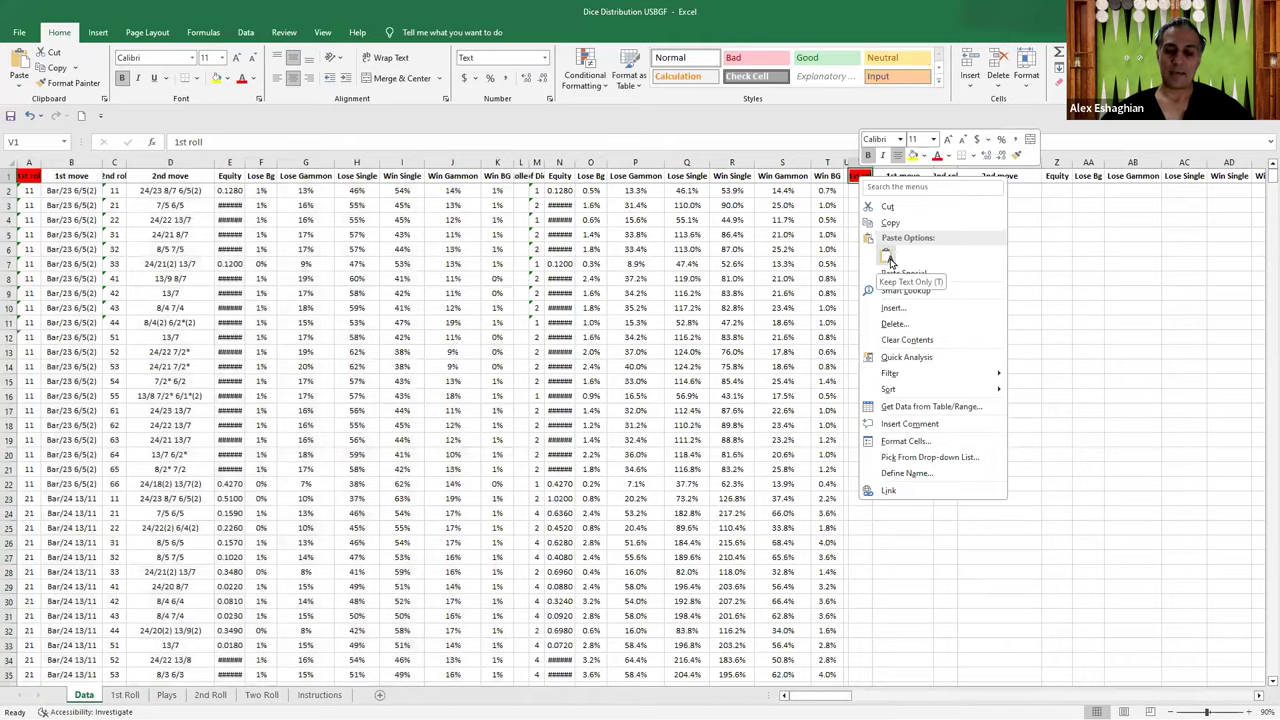
{"action": "left_click", "coordinate": [888, 259]}
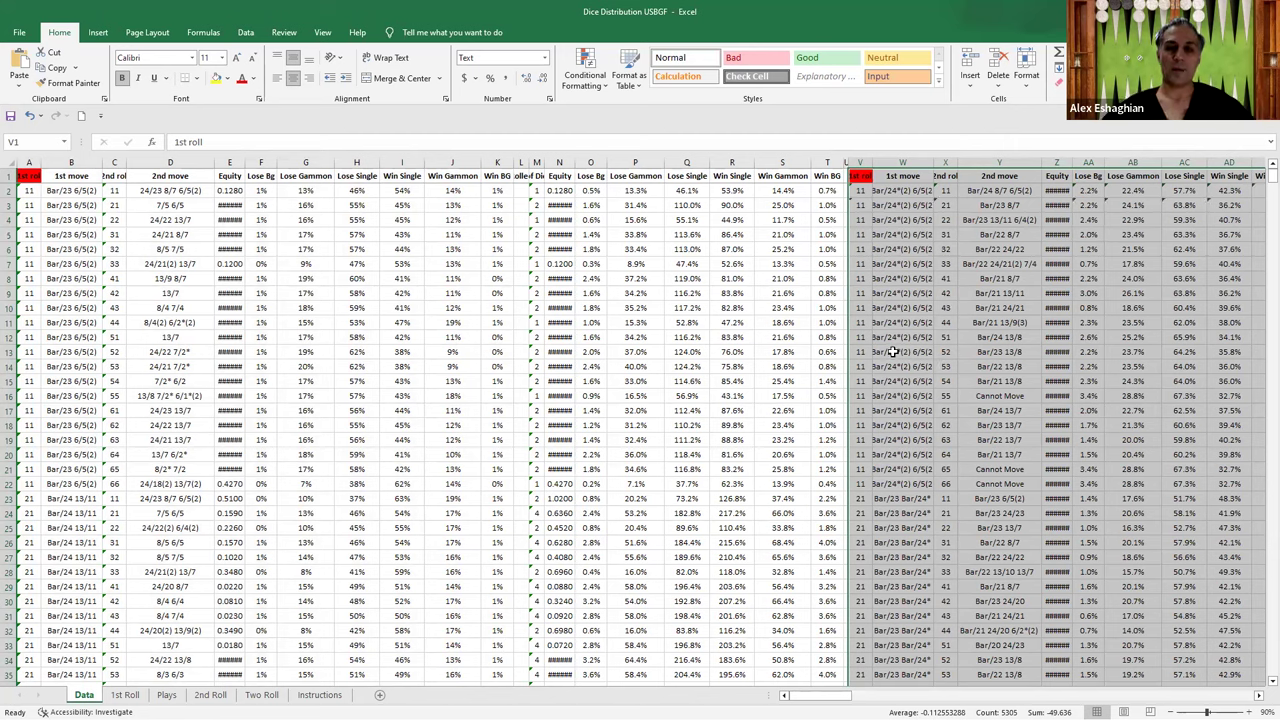
- Open the 1st Roll sheet, scroll up to its equity heat maps, then go back to eXtreme Gammon
{"action": "left_click", "coordinate": [126, 695]}
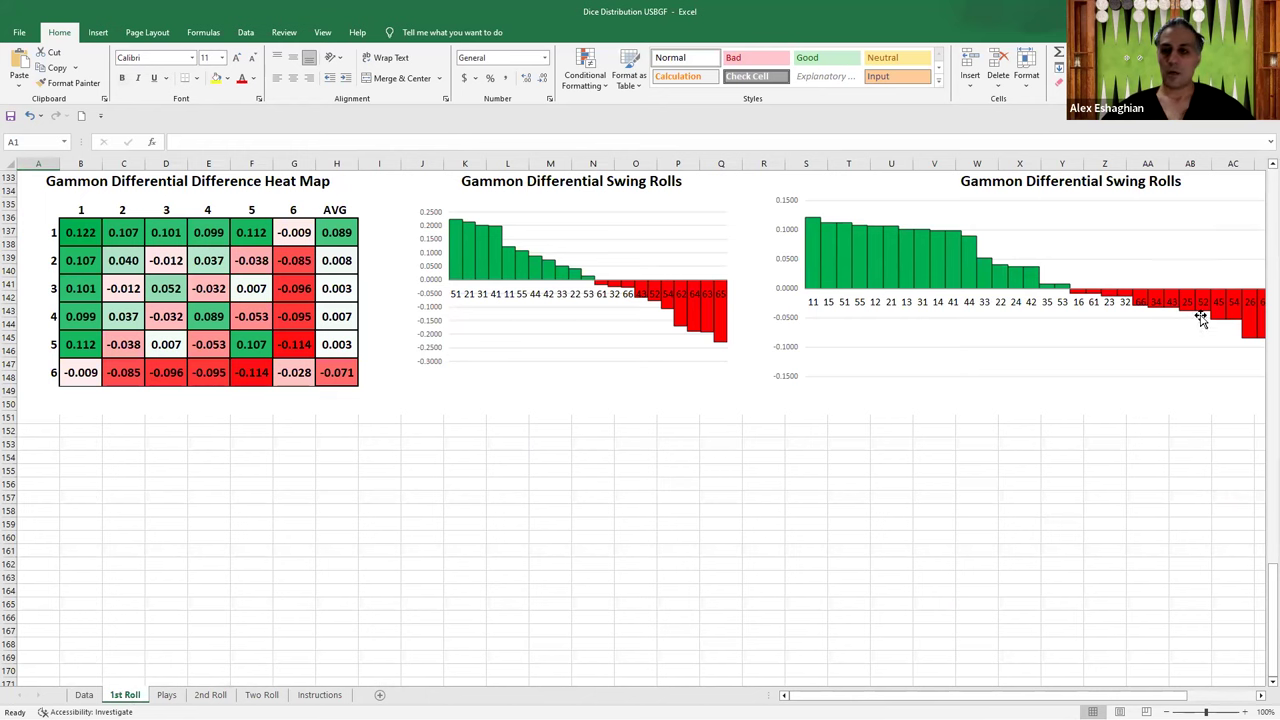
{"action": "left_click_drag", "start_coordinate": [1268, 598], "coordinate": [1246, 206]}
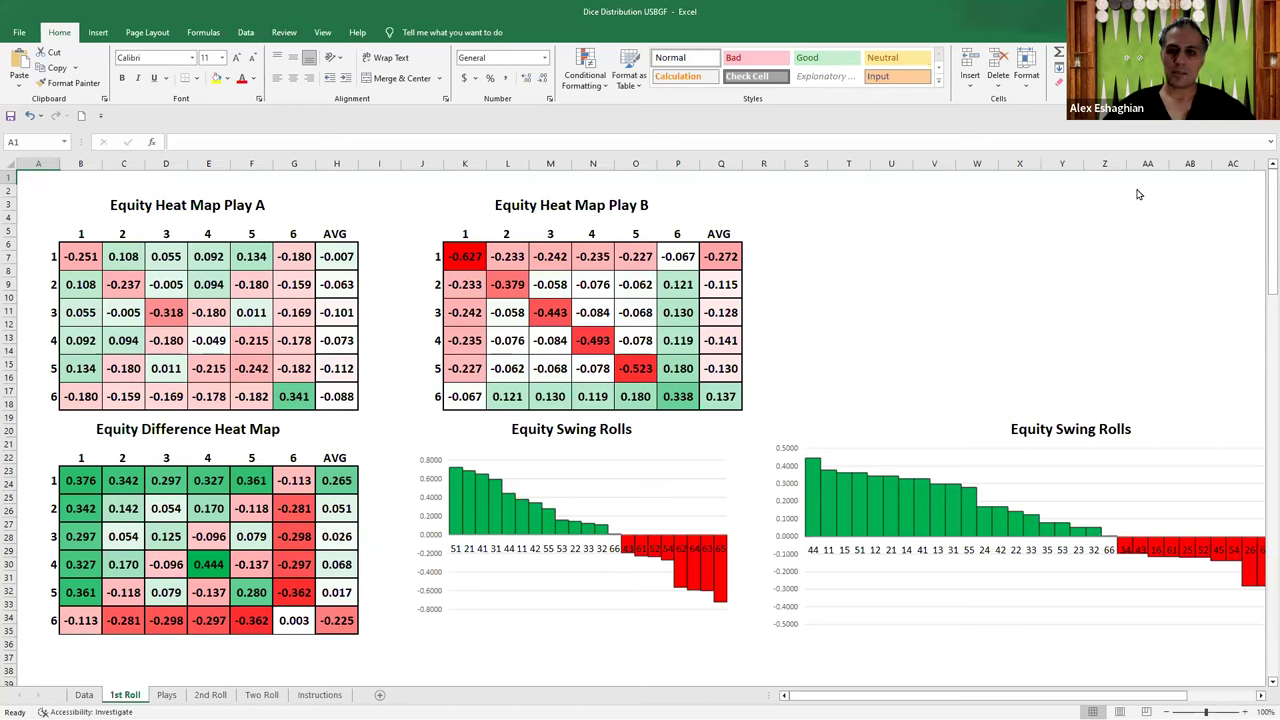
{"action": "key", "text": "alt+Tab"}
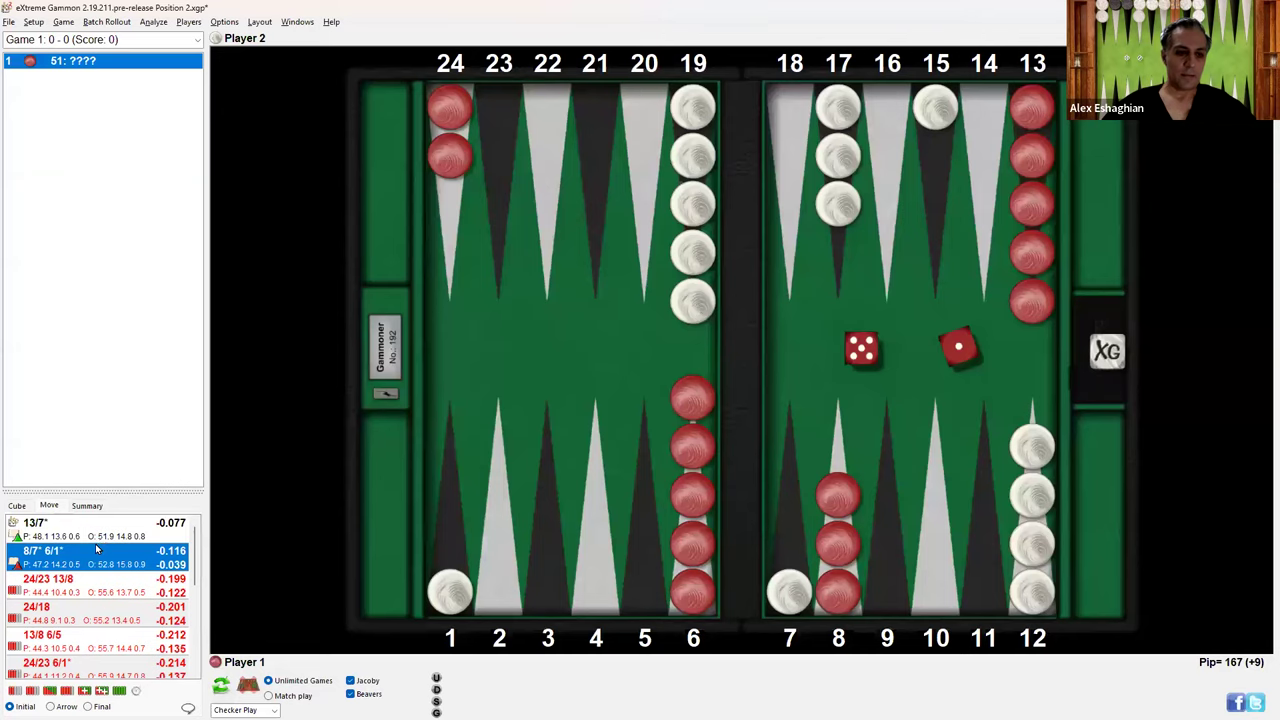
- Display the 13/7* play's position on the board, then return to the Excel heat maps
{"action": "mouse_move", "coordinate": [128, 527]}
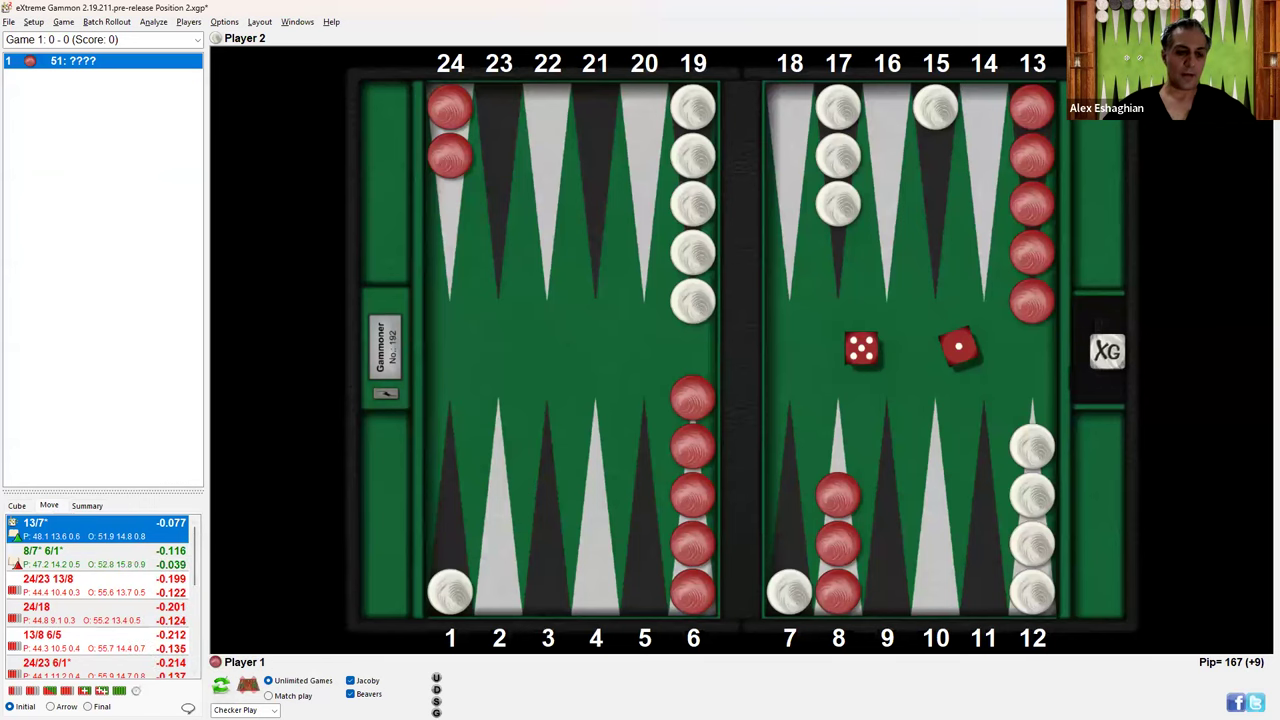
{"action": "left_click", "coordinate": [87, 706]}
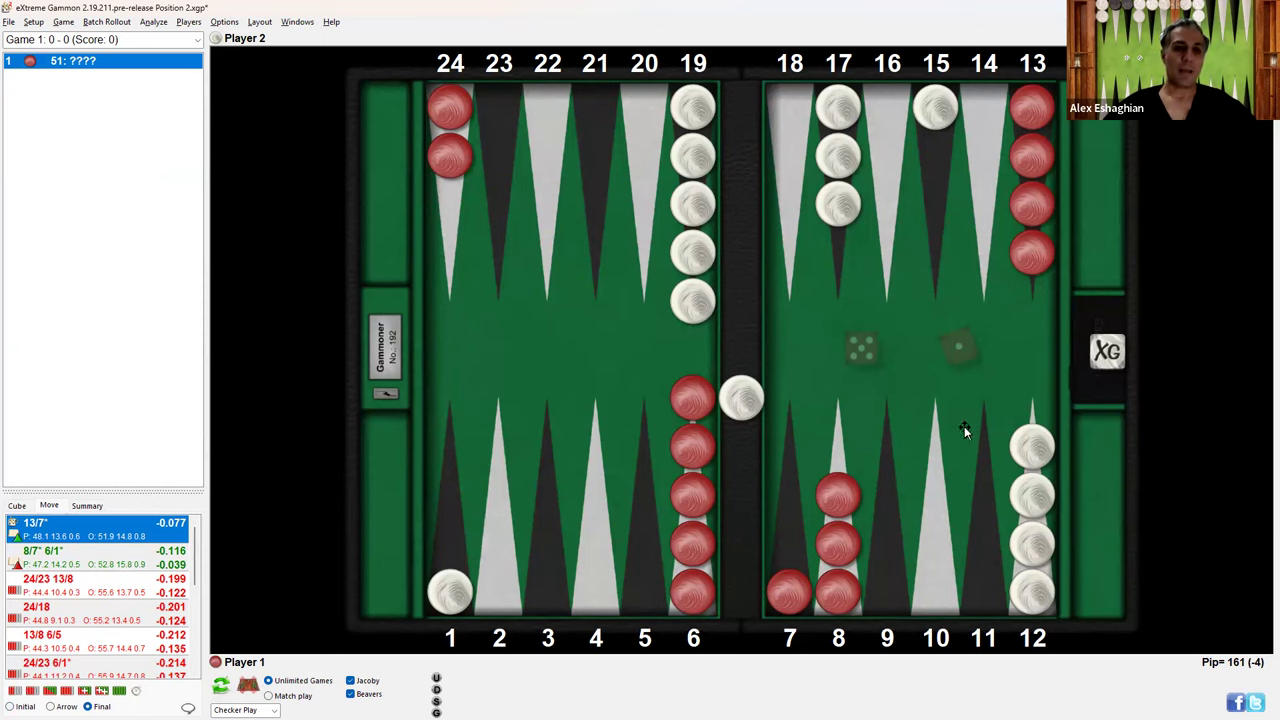
{"action": "key", "text": "alt+Tab"}
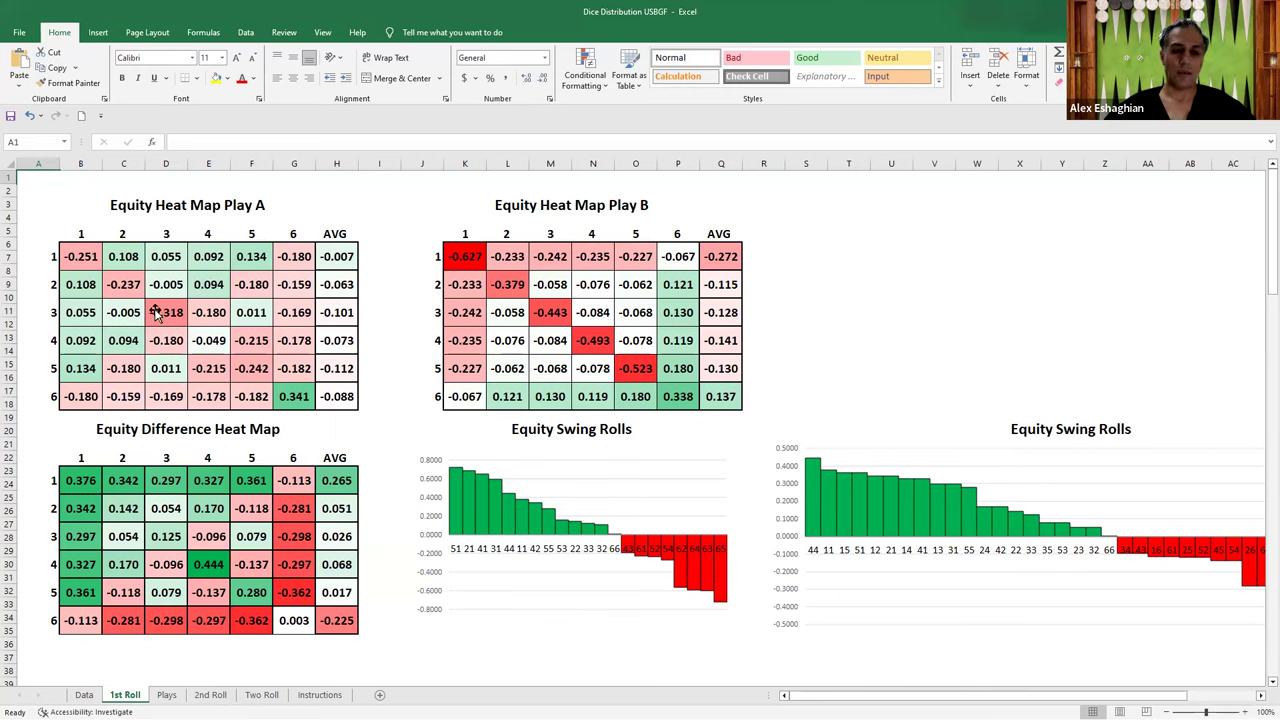
{"action": "key", "text": "alt+Tab"}
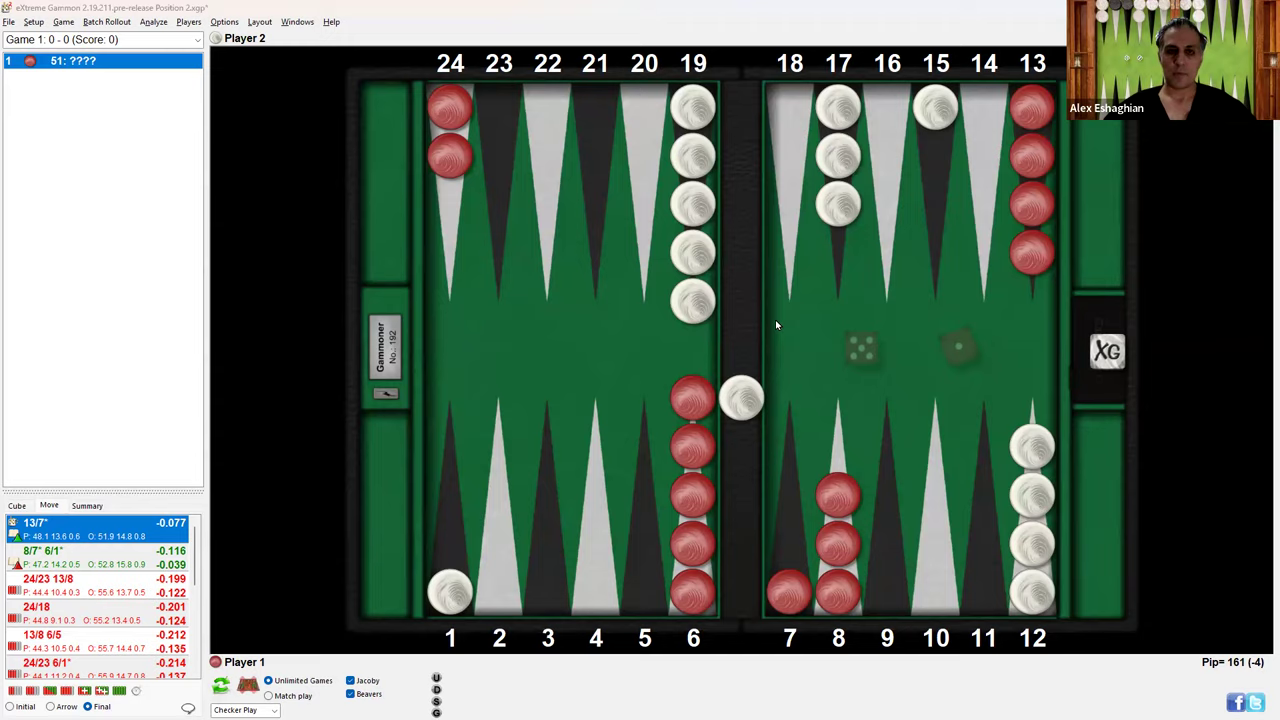
{"action": "key", "text": "alt+Tab"}
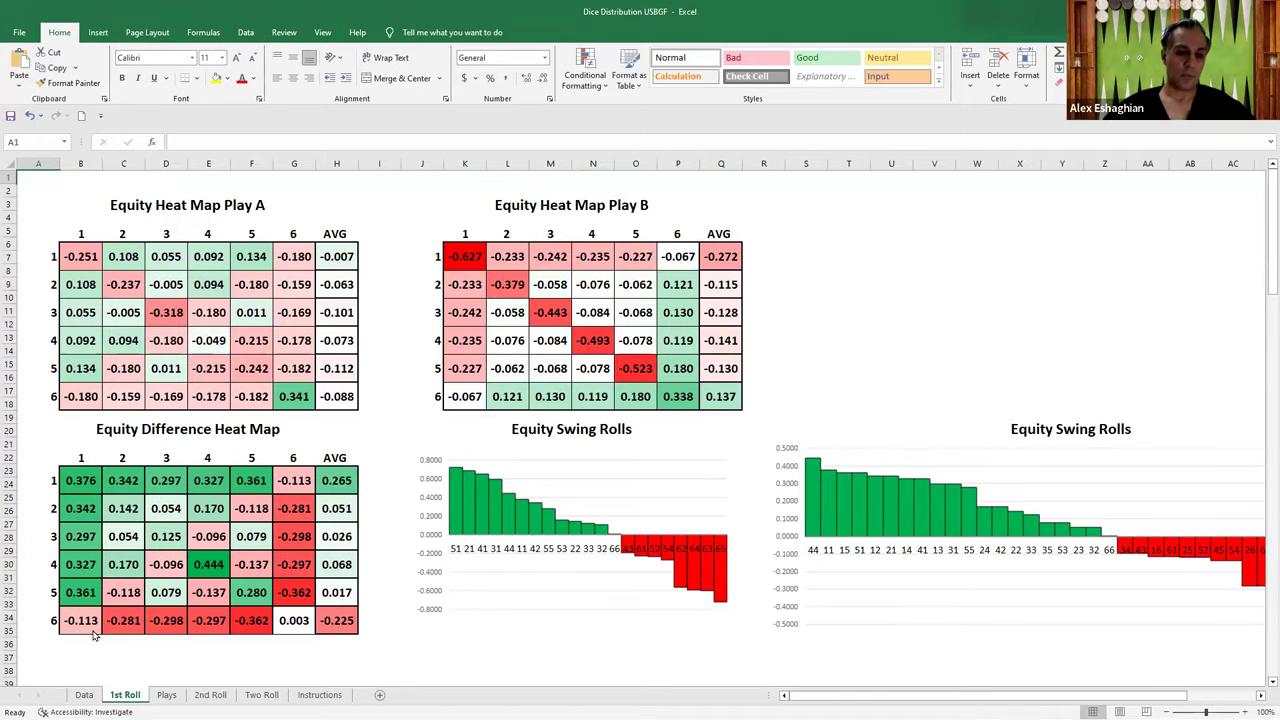
{"action": "key", "text": "alt+Tab"}
{"action": "left_click", "coordinate": [50, 557]}
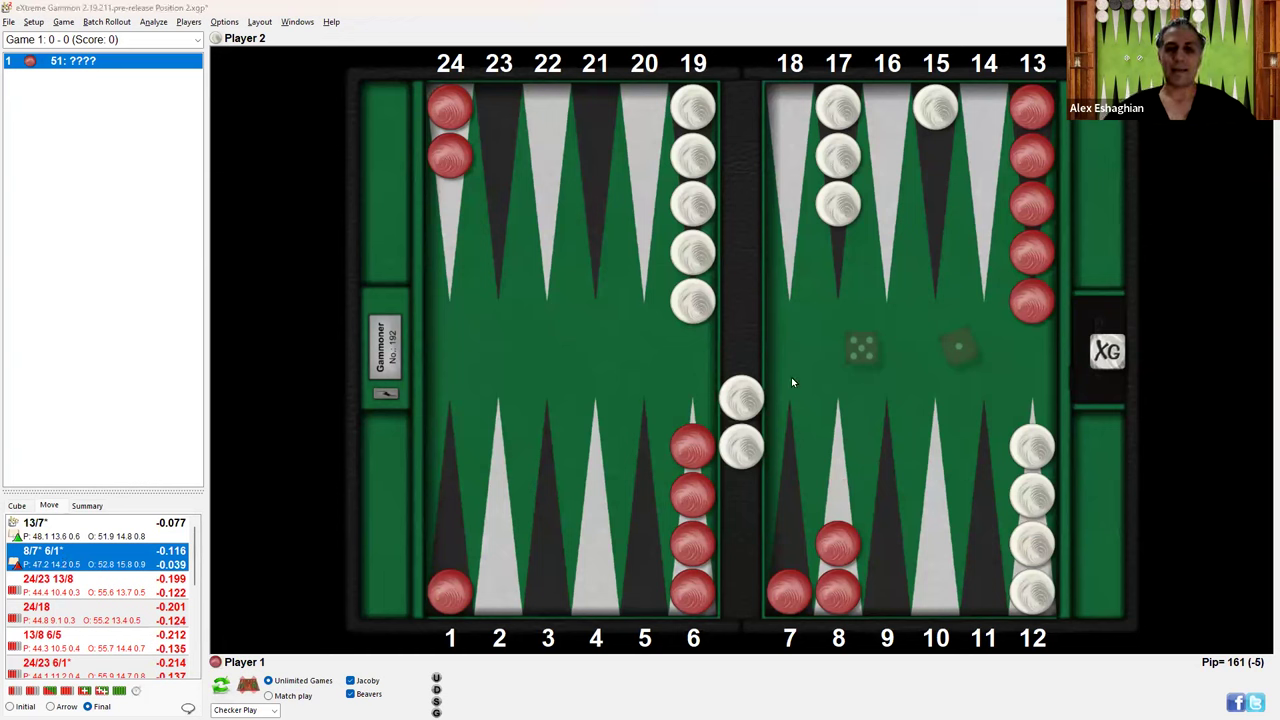
{"action": "key", "text": "alt+Tab"}
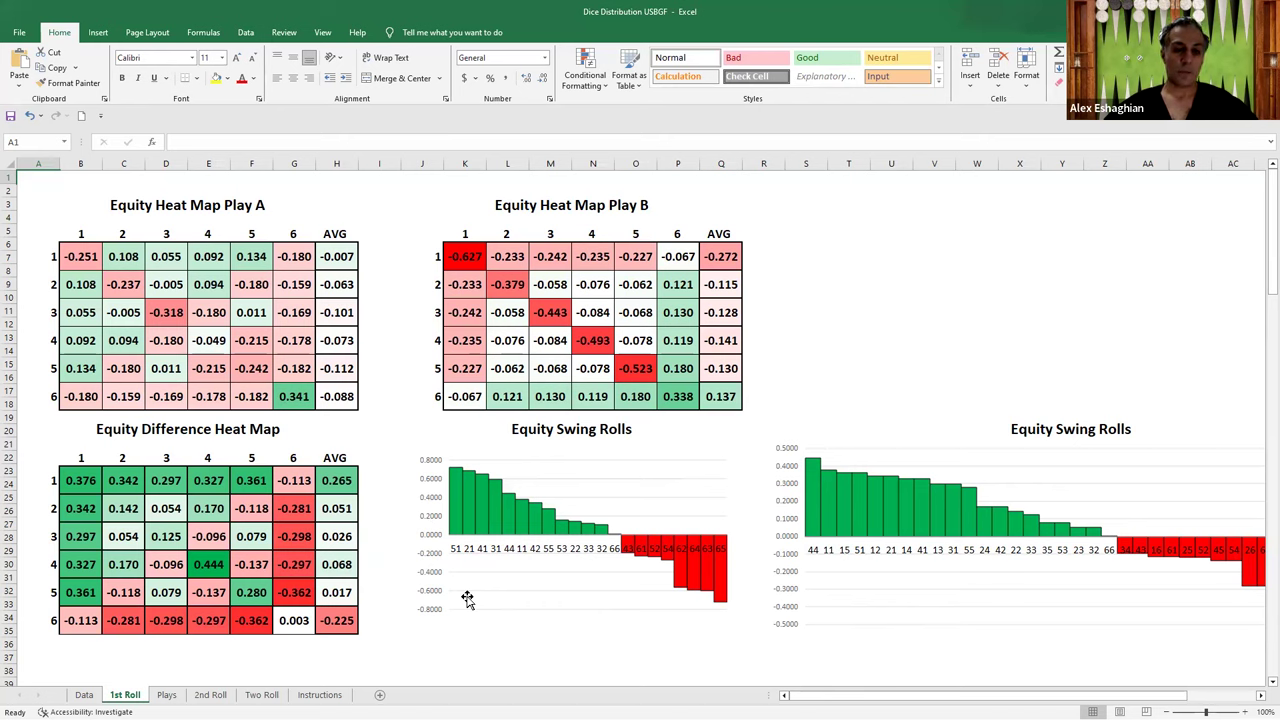
- Open the Plays sheet and check the 13/7* play on the eXtreme Gammon board against it
{"action": "left_click", "coordinate": [167, 695]}
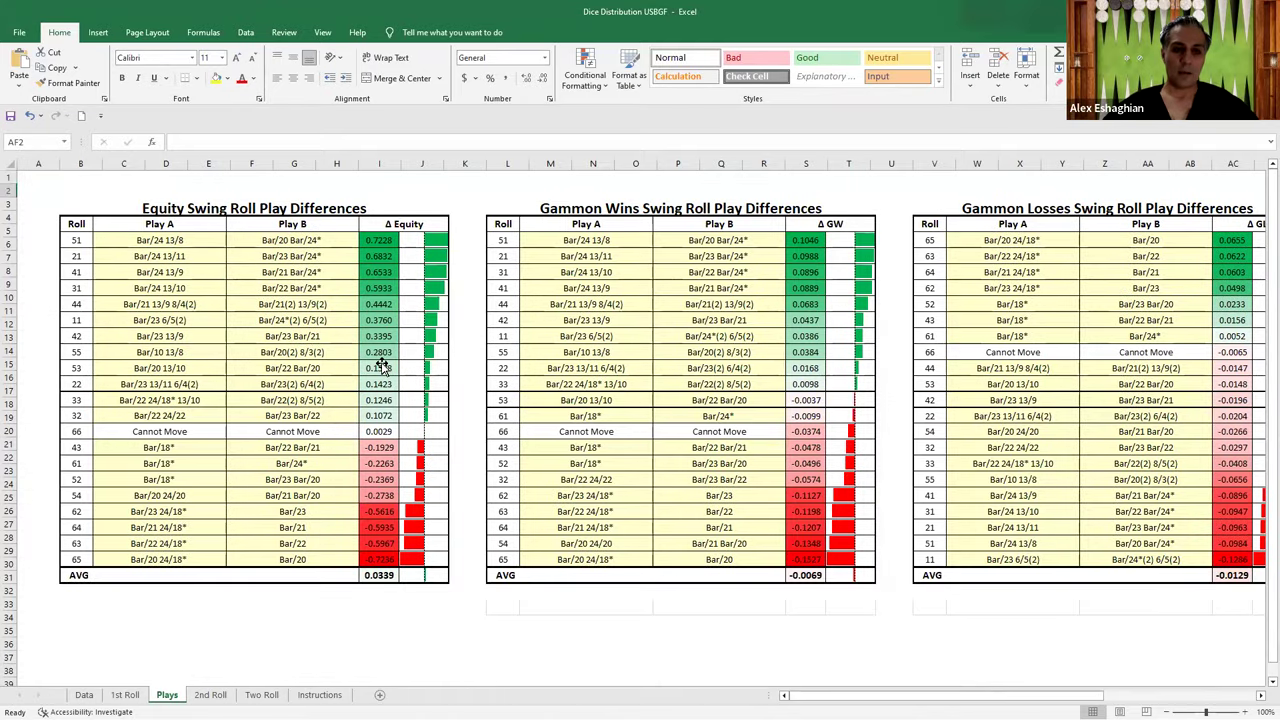
{"action": "key", "text": "alt+Tab"}
{"action": "left_click", "coordinate": [72, 528]}
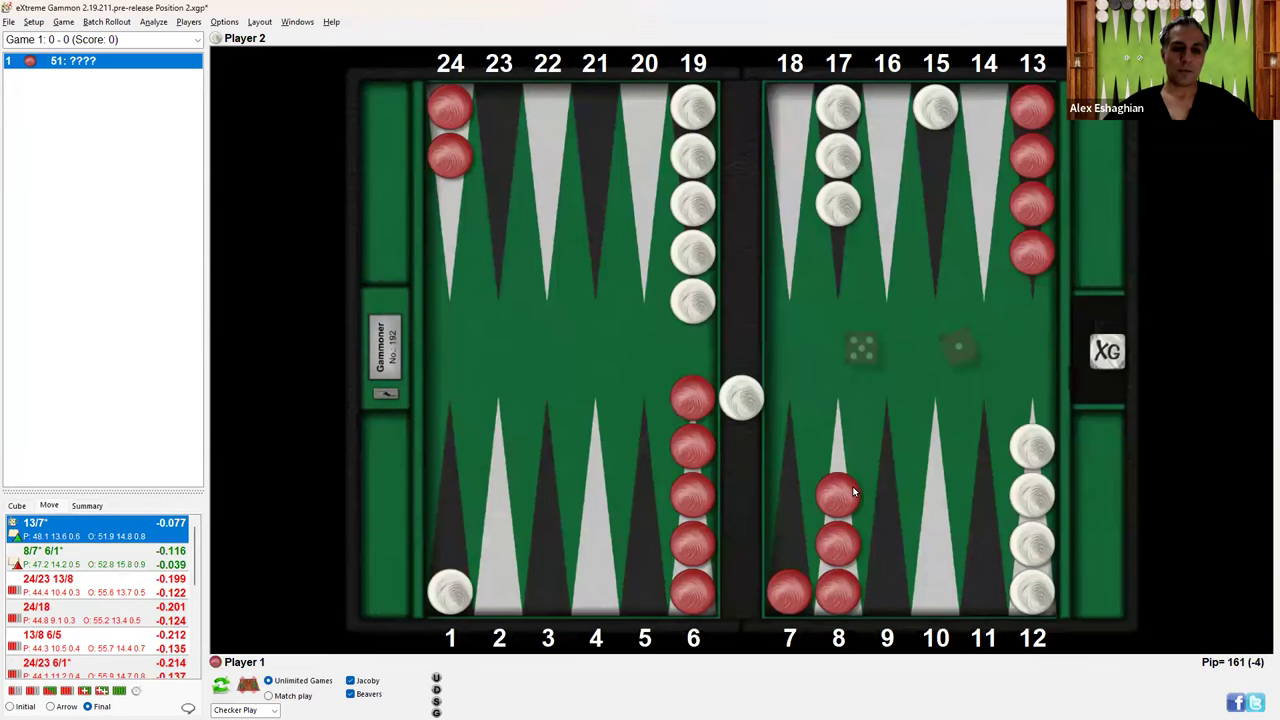
{"action": "key", "text": "alt+Tab"}
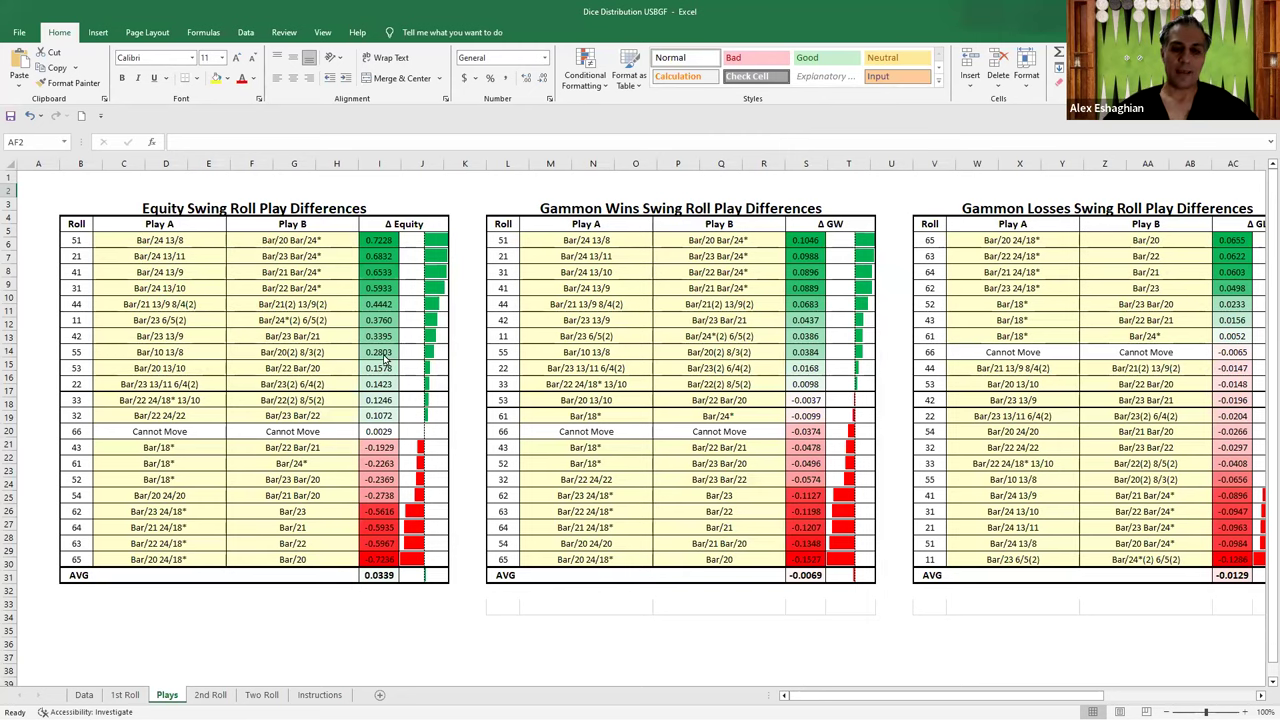
- Show the 8/7* 6/1* play on the board and compare it with the Plays sheet tables
{"action": "key", "text": "alt+Tab"}
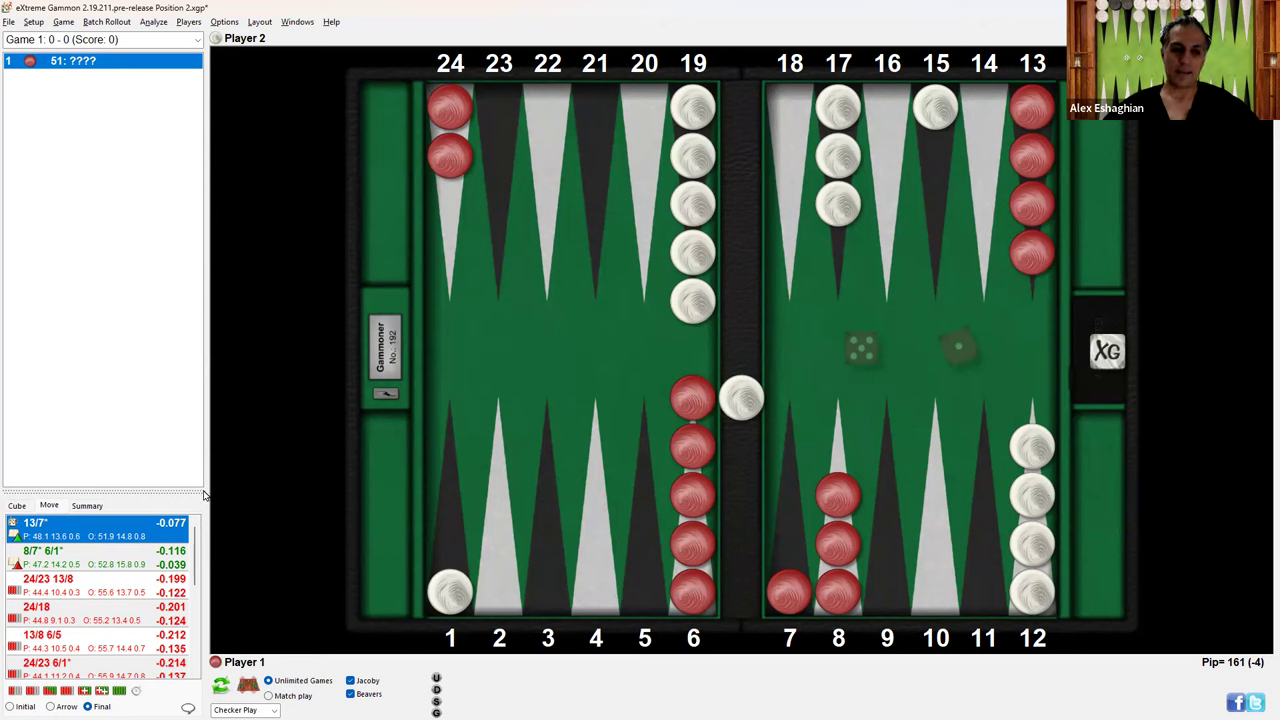
{"action": "left_click", "coordinate": [100, 550]}
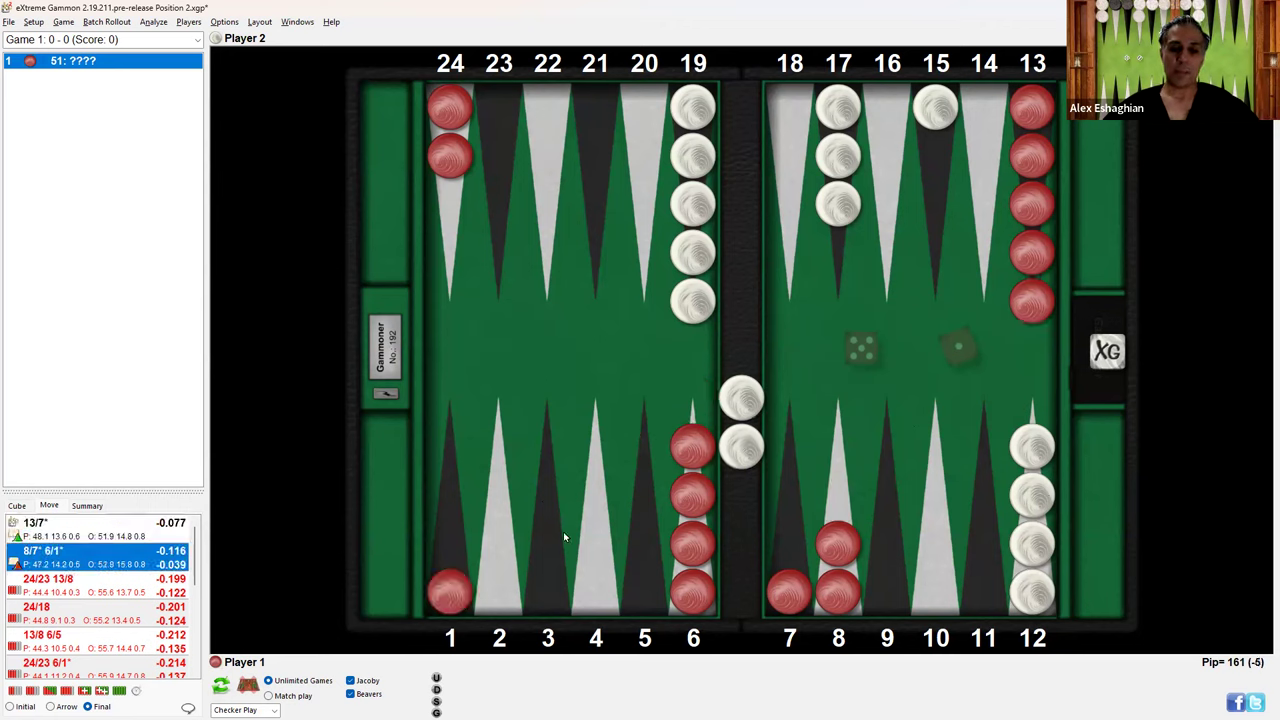
{"action": "key", "text": "alt+Tab"}
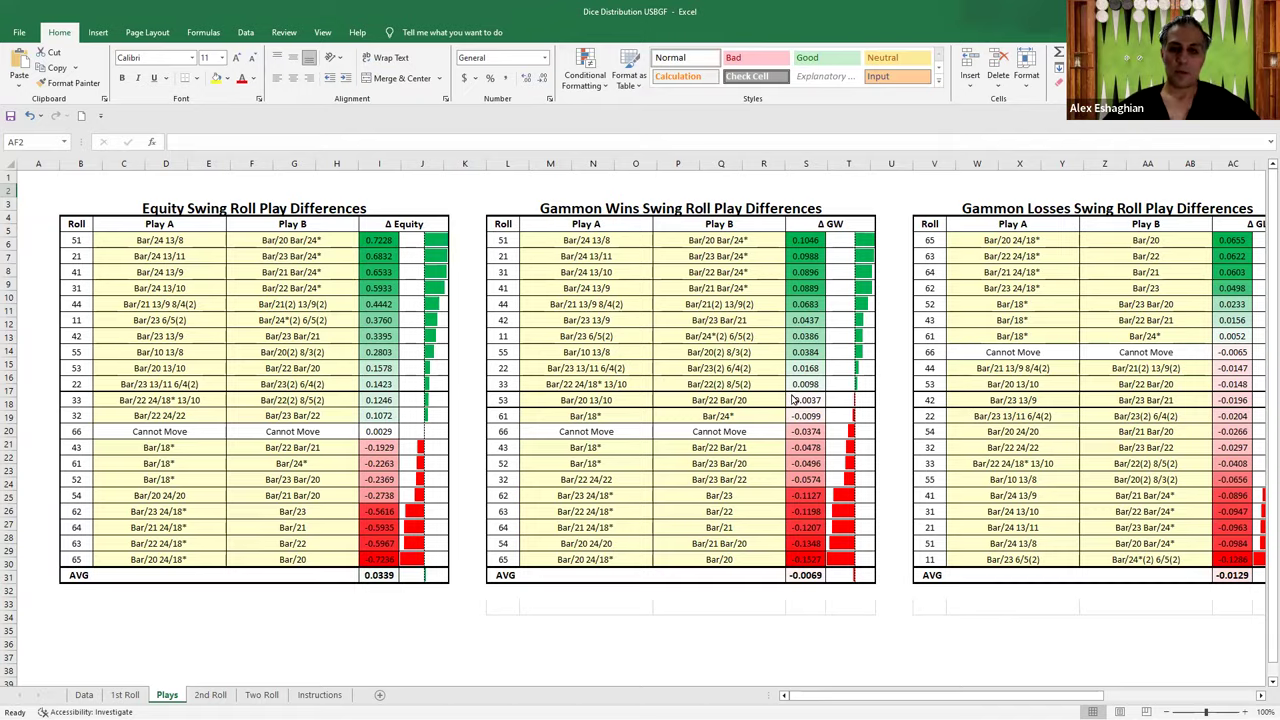
{"action": "key", "text": "alt+Tab"}
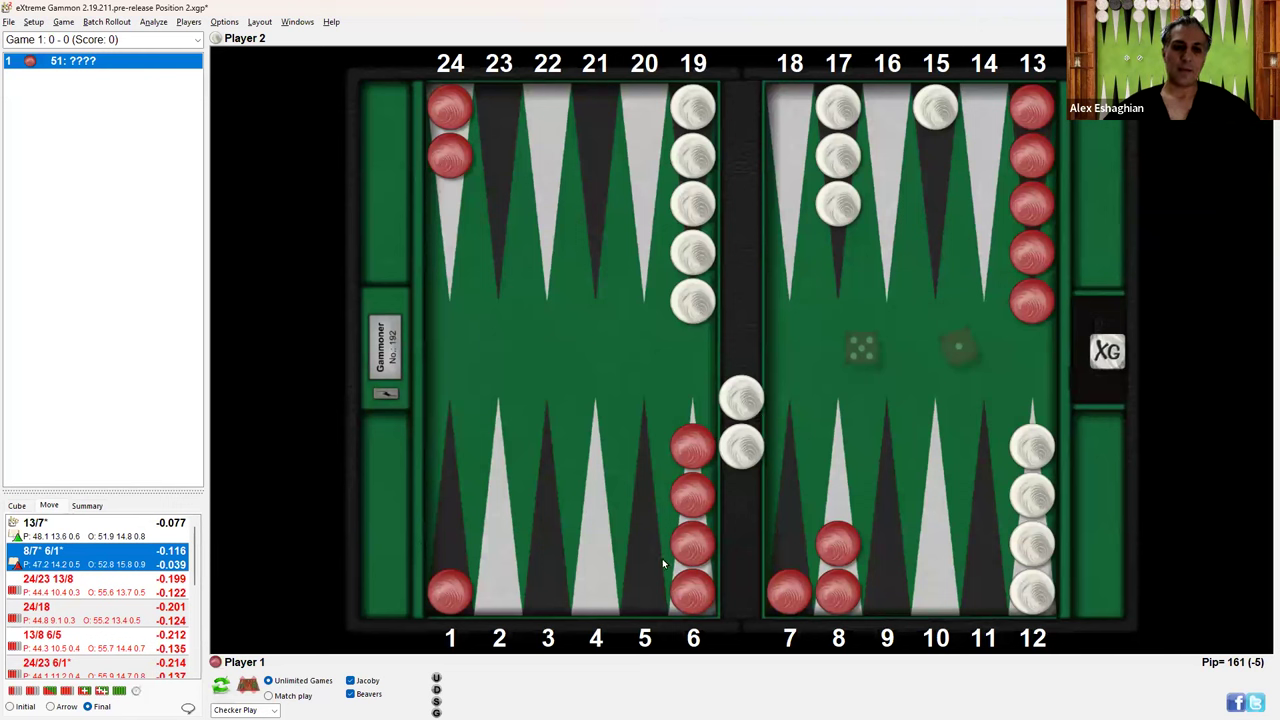
{"action": "key", "text": "alt+Tab"}
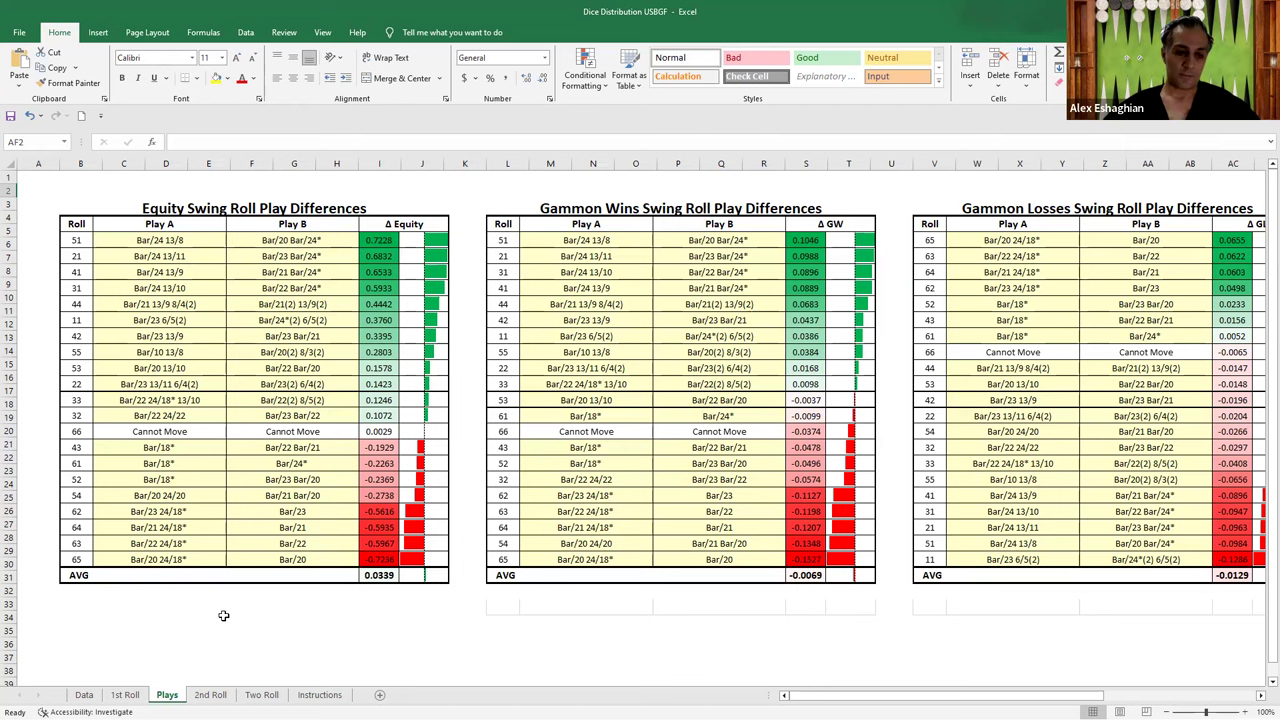
- Open the 1st Roll sheet, scroll down through the gammon heat maps, then return to the top
{"action": "left_click", "coordinate": [125, 694]}
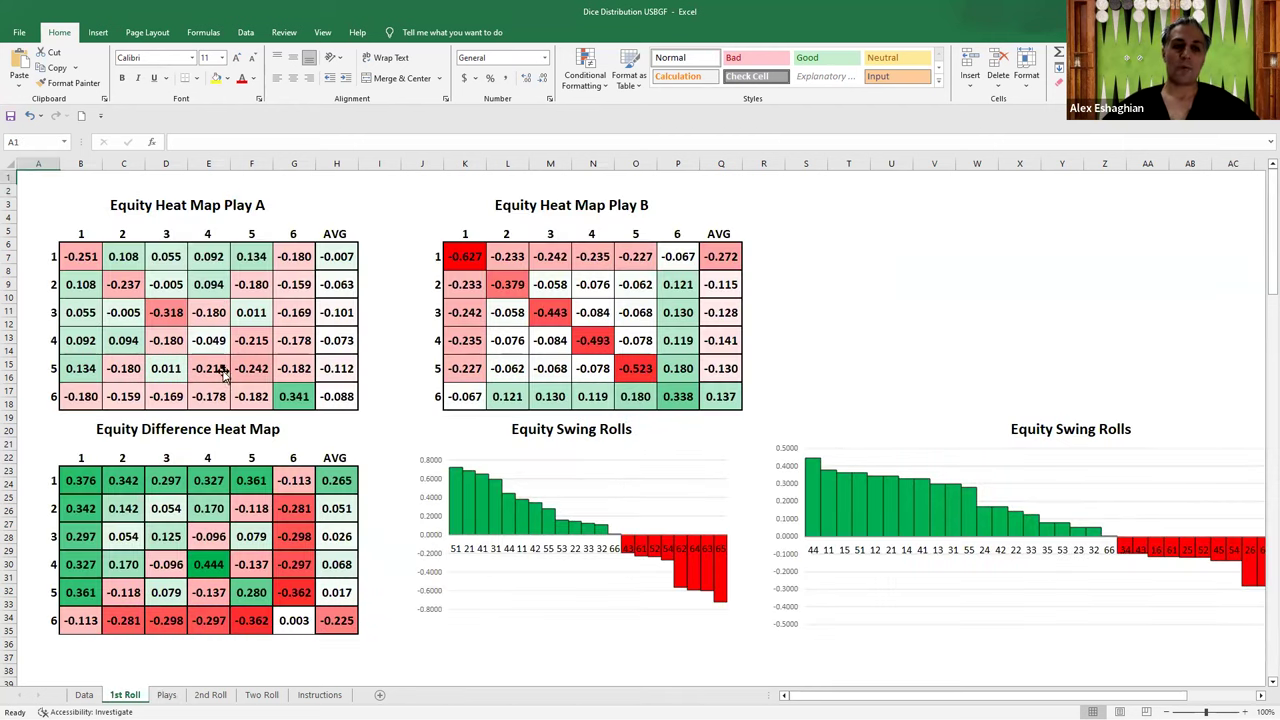
{"action": "scroll", "coordinate": [1259, 330], "scroll_direction": "down", "scroll_amount": 10}
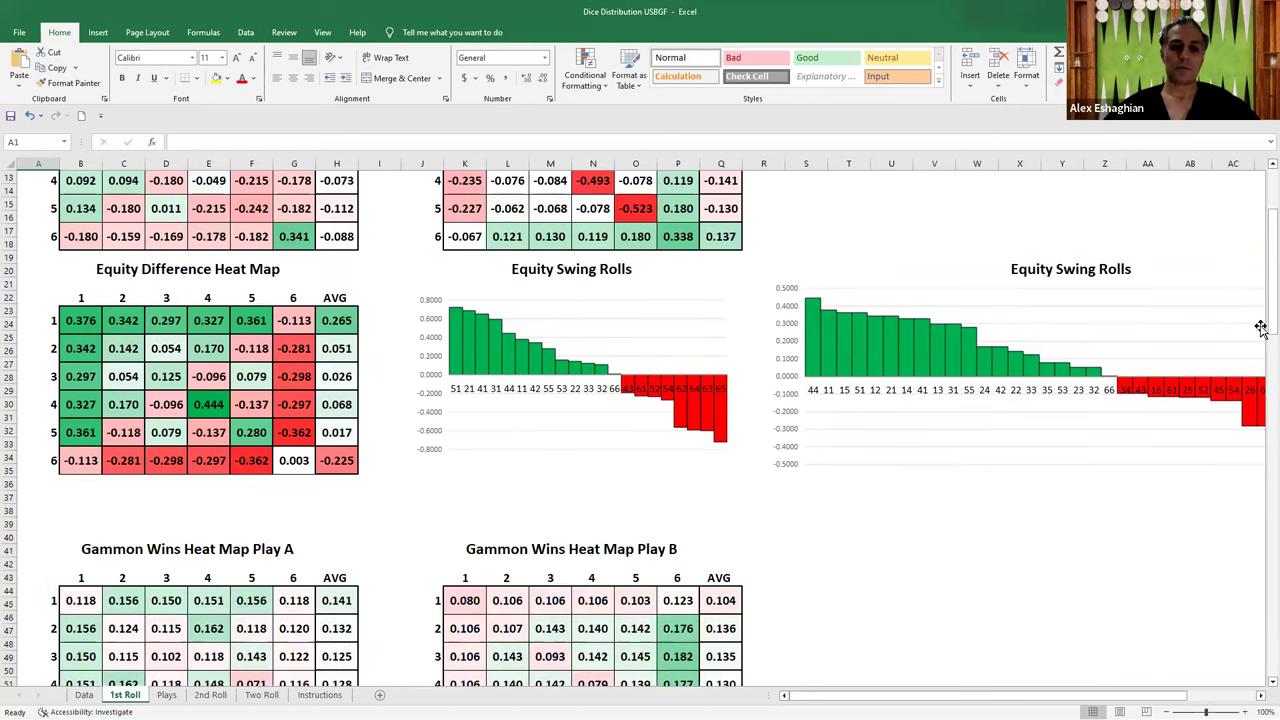
{"action": "scroll", "coordinate": [1259, 330], "scroll_direction": "down", "scroll_amount": 3}
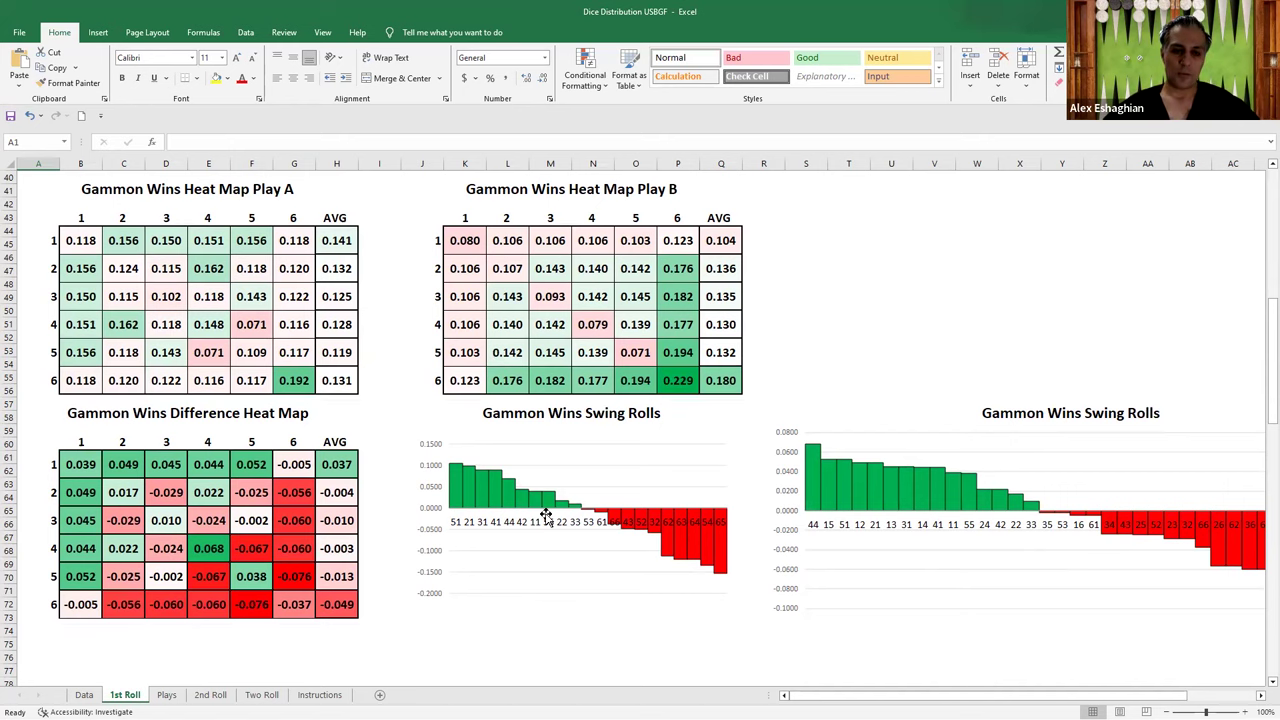
{"action": "scroll", "coordinate": [633, 498], "scroll_direction": "down", "scroll_amount": 12}
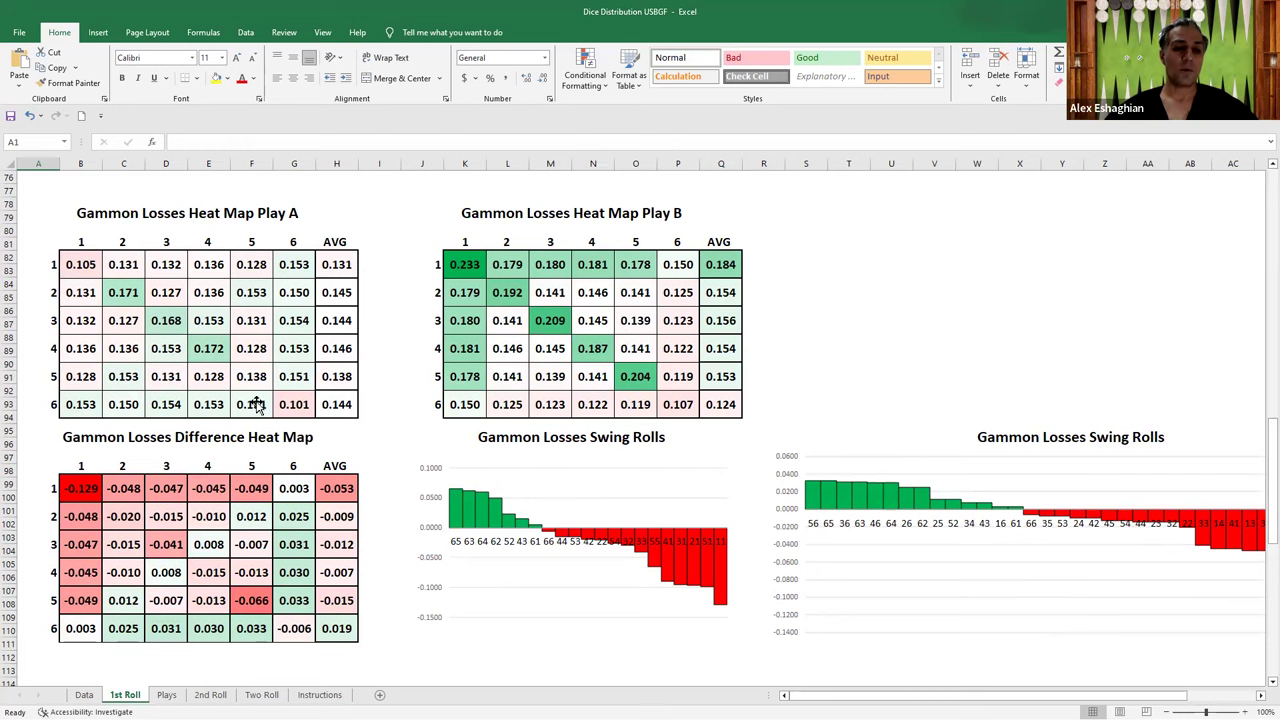
{"action": "scroll", "coordinate": [553, 514], "scroll_direction": "down", "scroll_amount": 12}
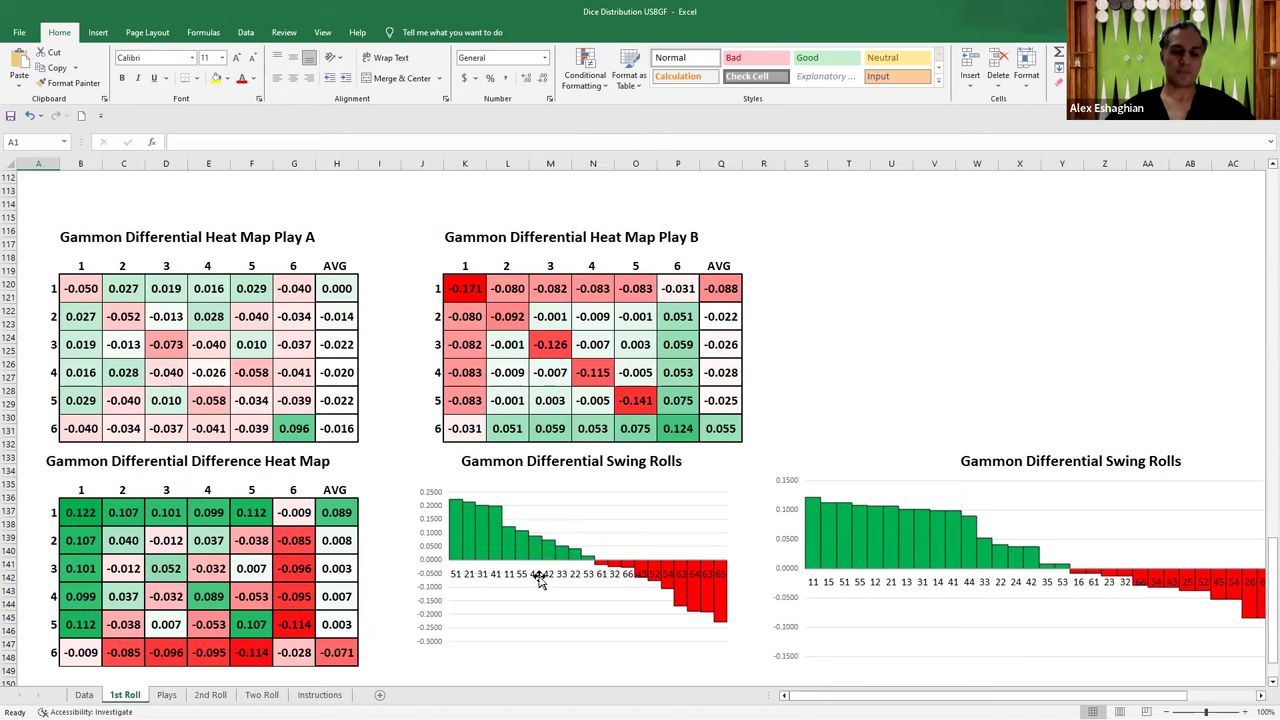
{"action": "scroll", "coordinate": [640, 557], "scroll_direction": "up", "scroll_amount": 4}
{"action": "scroll", "coordinate": [637, 560], "scroll_direction": "up", "scroll_amount": 20}
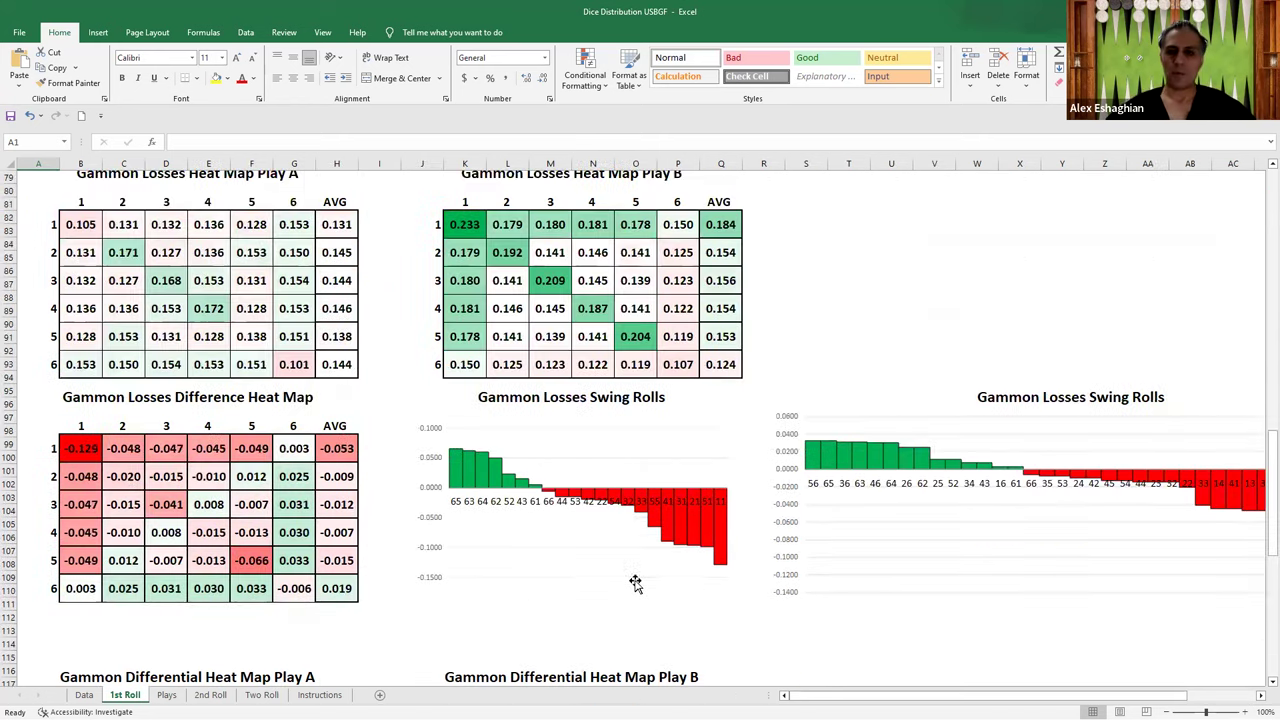
{"action": "scroll", "coordinate": [630, 585], "scroll_direction": "up", "scroll_amount": 6}
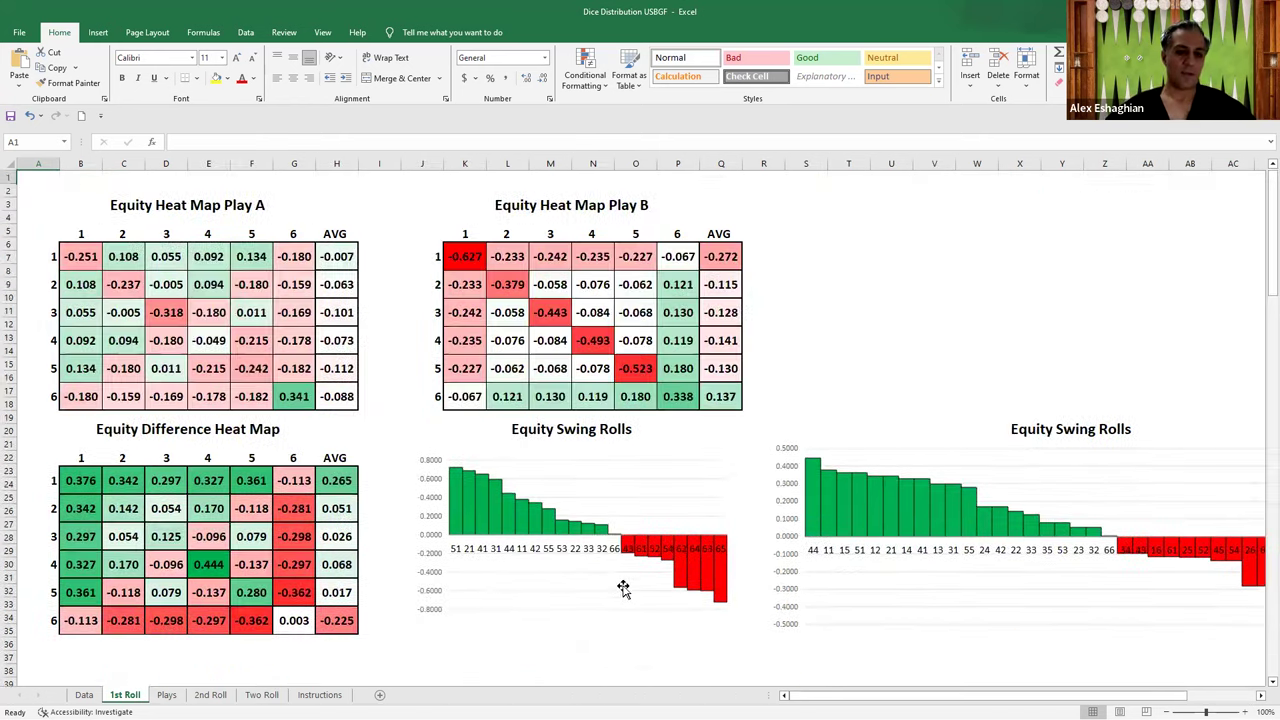
- View the Plays sheet's swing-roll play-difference table from column A, then move to the 2nd Roll sheet
{"action": "left_click", "coordinate": [167, 694]}
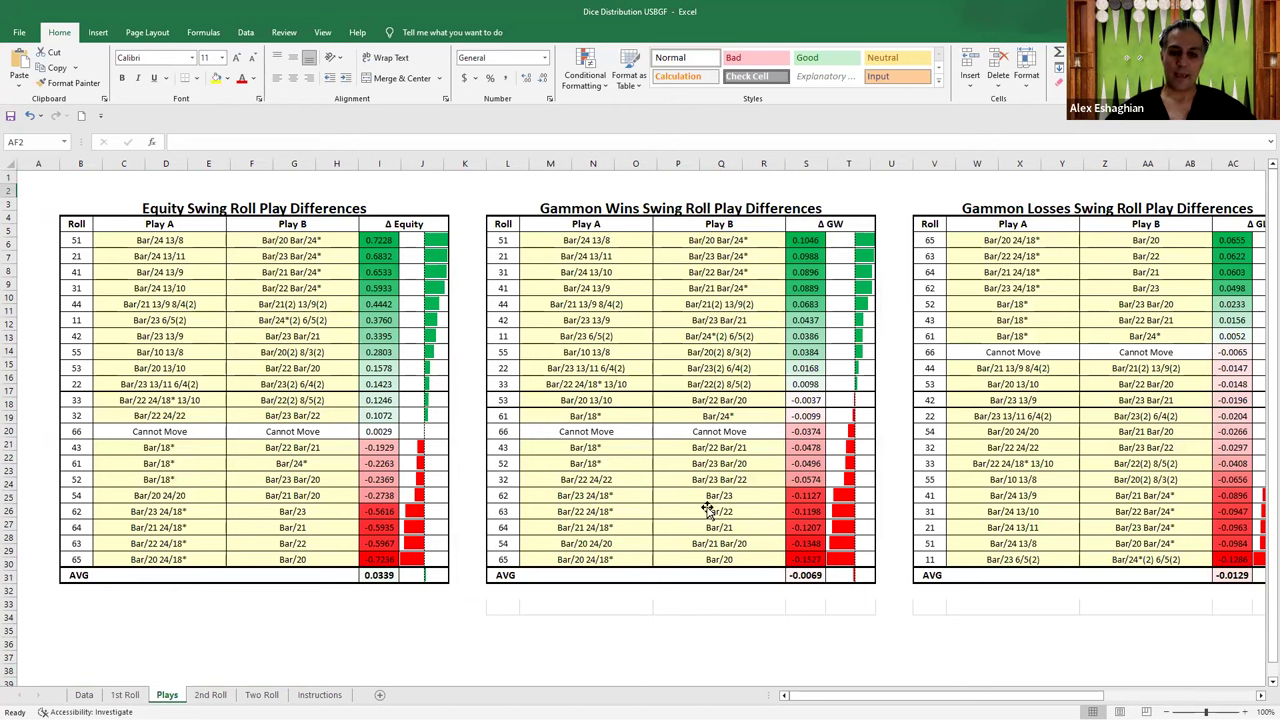
{"action": "left_click_drag", "start_coordinate": [887, 697], "coordinate": [1021, 694]}
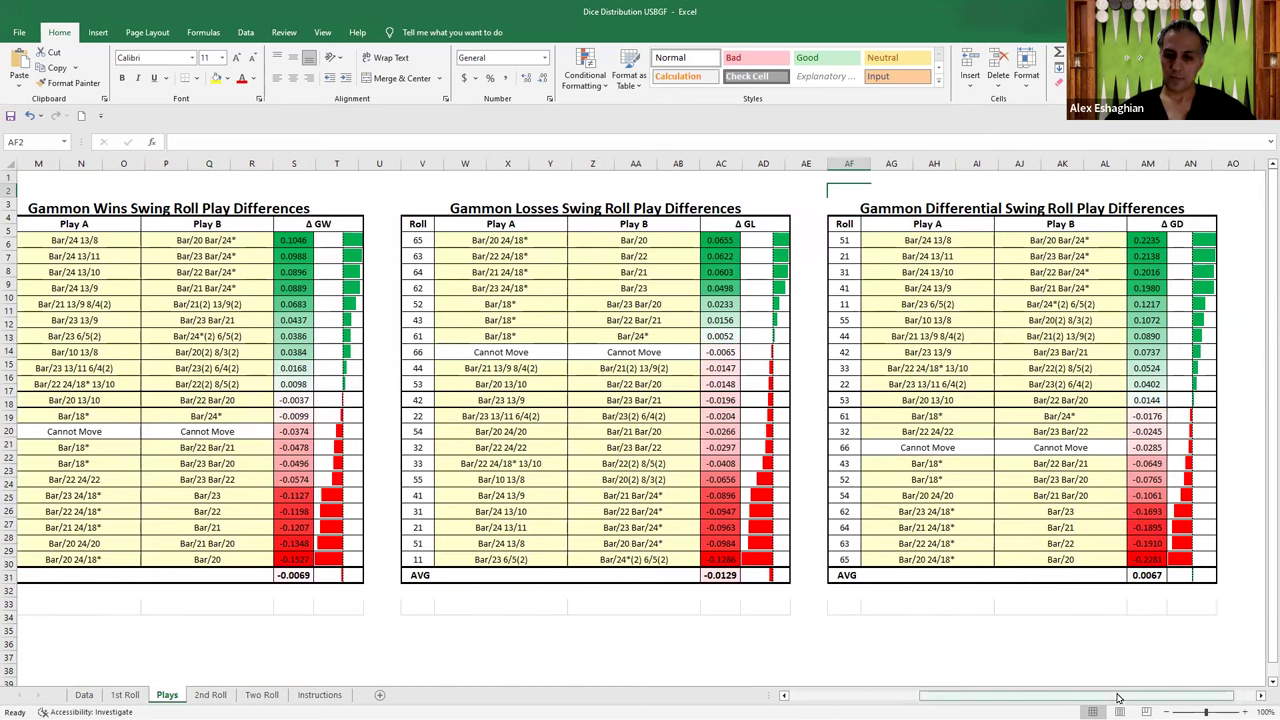
{"action": "left_click_drag", "start_coordinate": [1118, 697], "coordinate": [988, 697]}
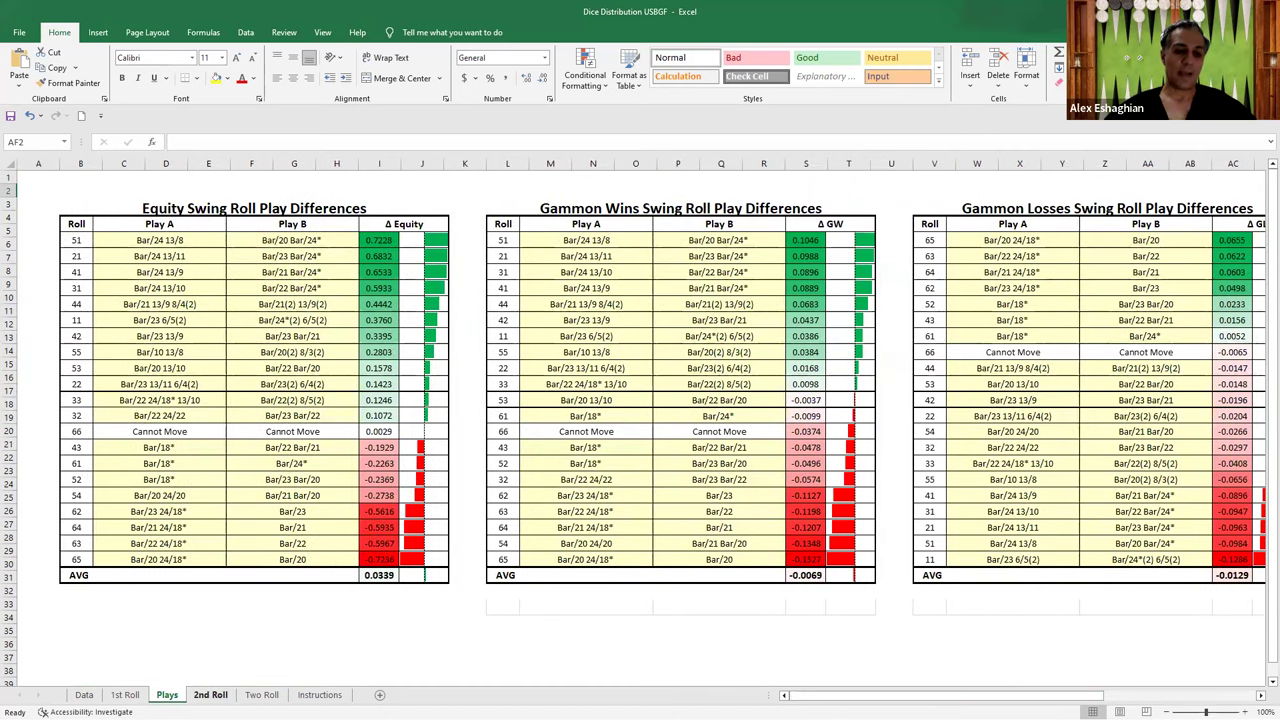
{"action": "left_click", "coordinate": [210, 694]}
- Display the 13/7* play in eXtreme Gammon, then review the 2nd Roll heat maps and swing-roll charts
{"action": "scroll", "coordinate": [1240, 486], "scroll_direction": "up", "scroll_amount": 15}
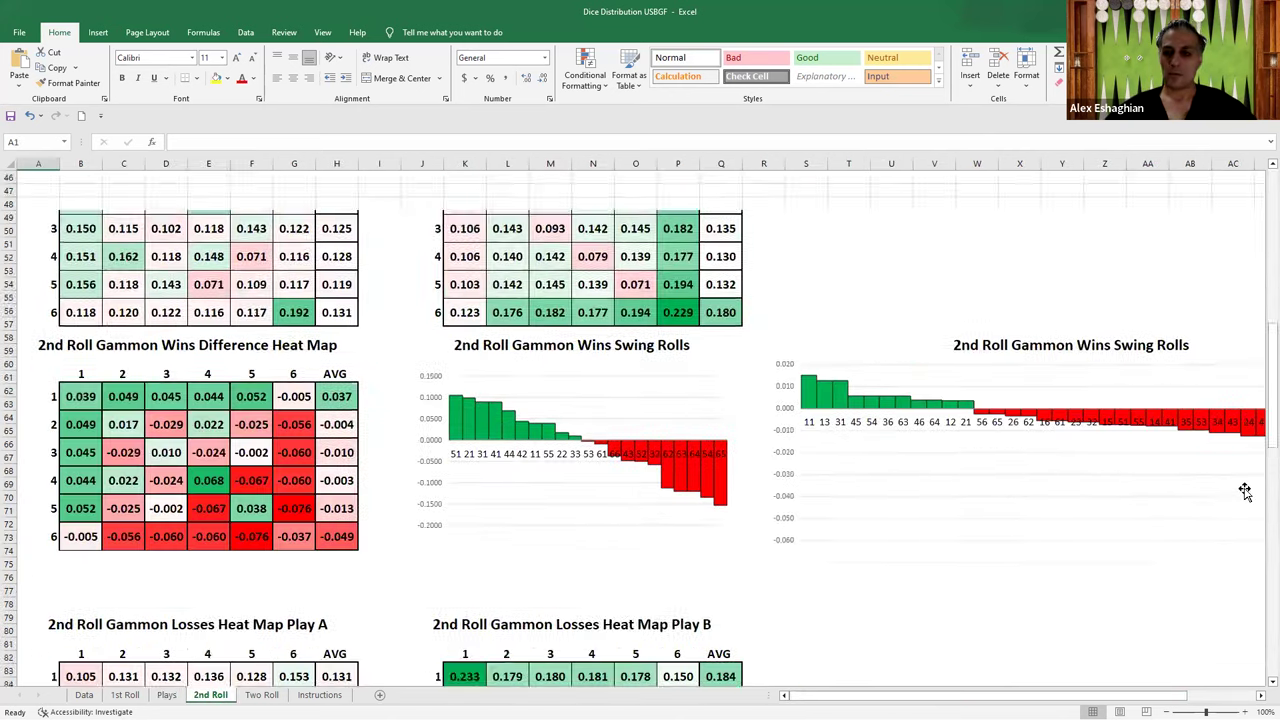
{"action": "scroll", "coordinate": [1244, 489], "scroll_direction": "up", "scroll_amount": 6}
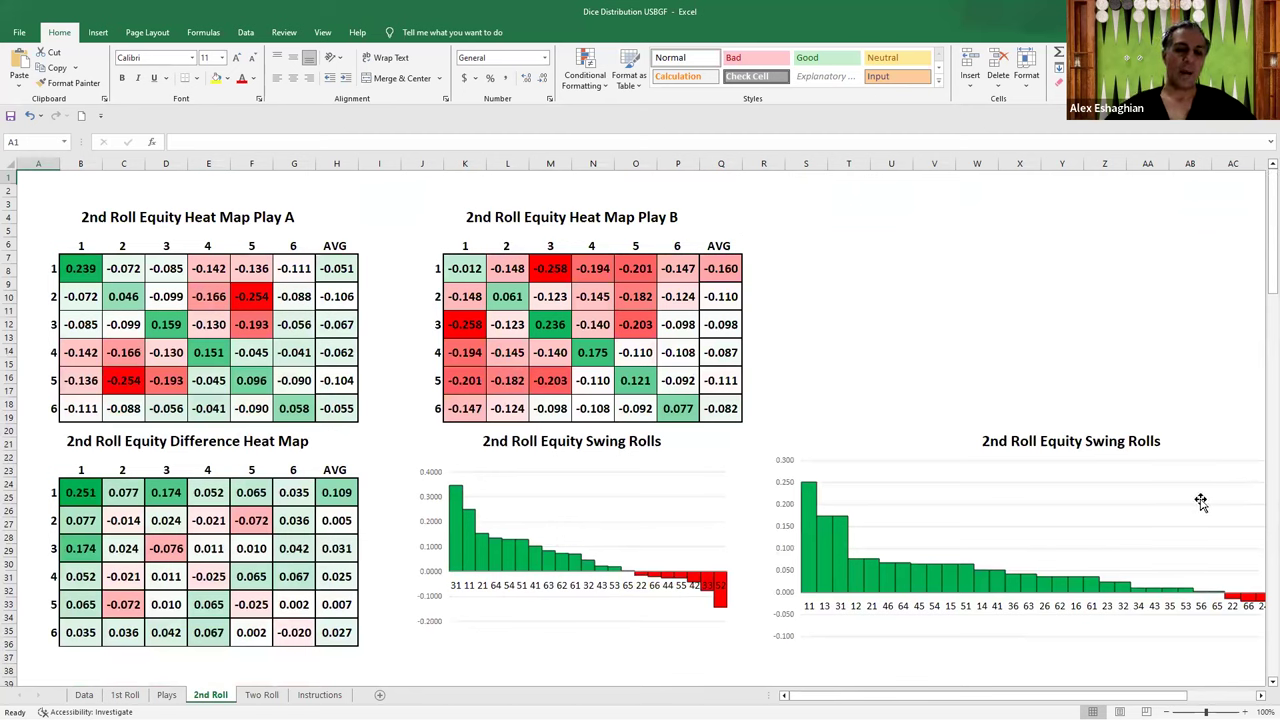
{"action": "key", "text": "alt"}
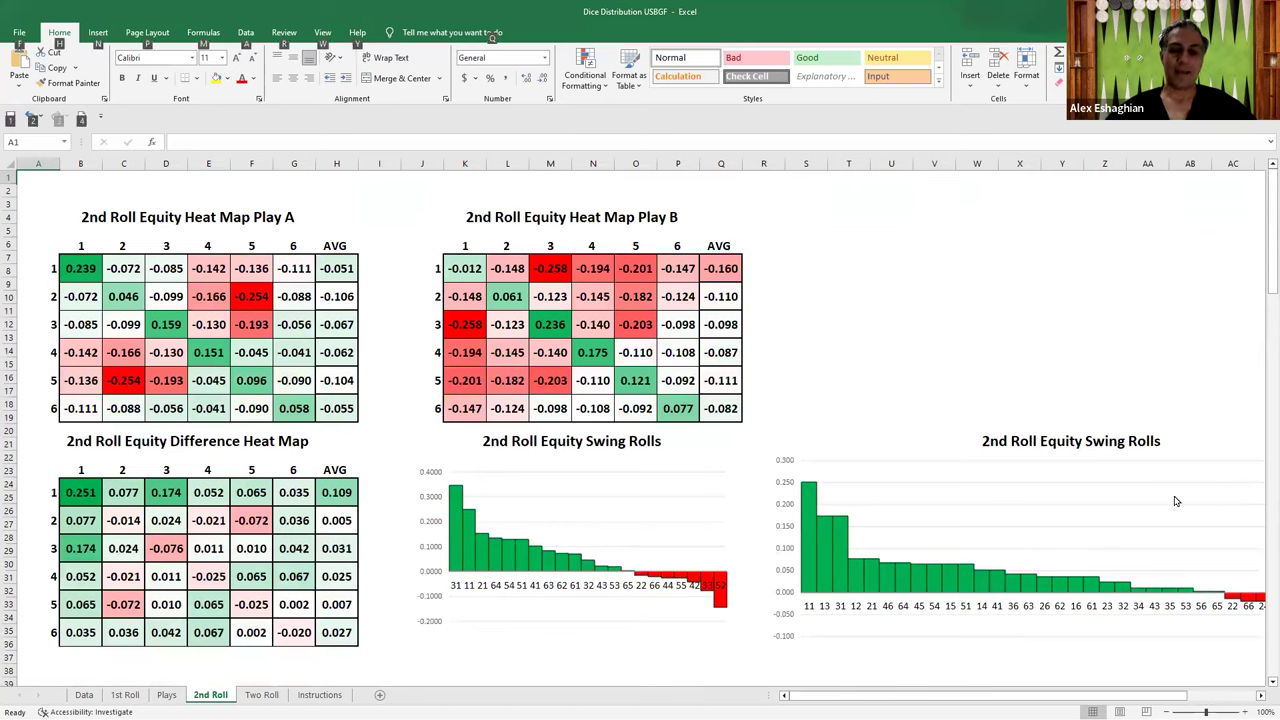
{"action": "key", "text": "alt+Tab"}
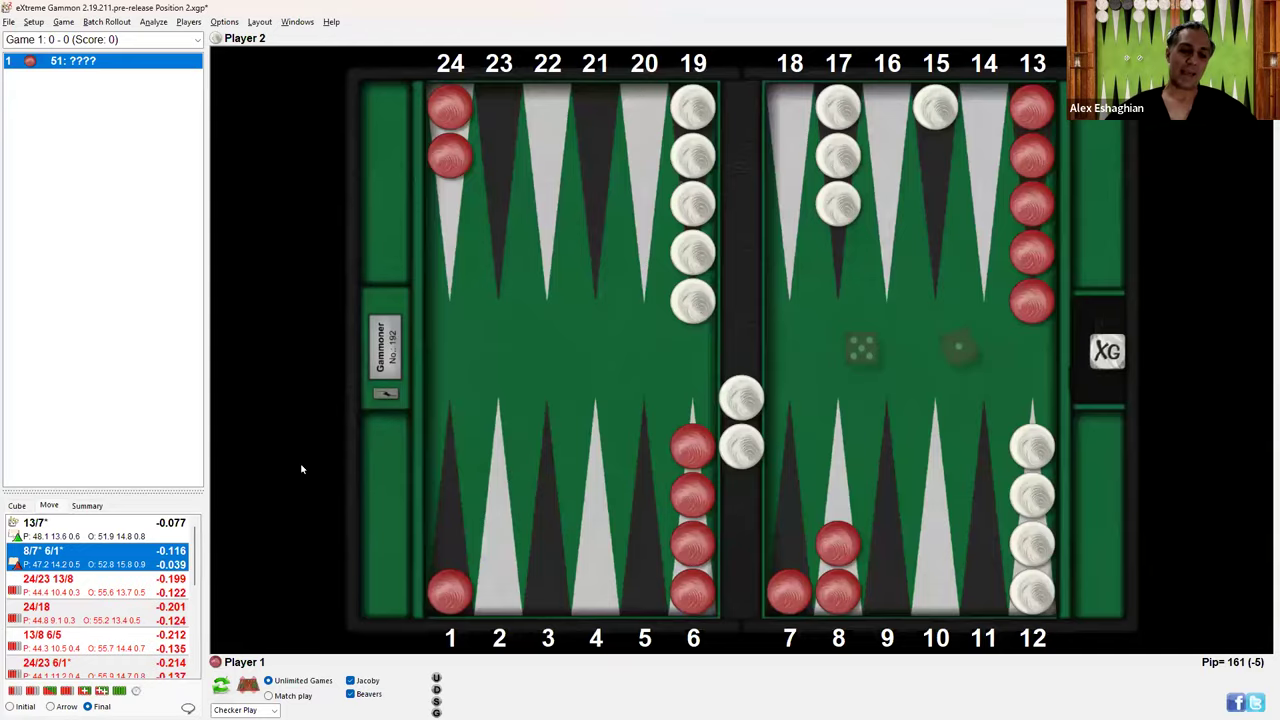
{"action": "left_click", "coordinate": [60, 527]}
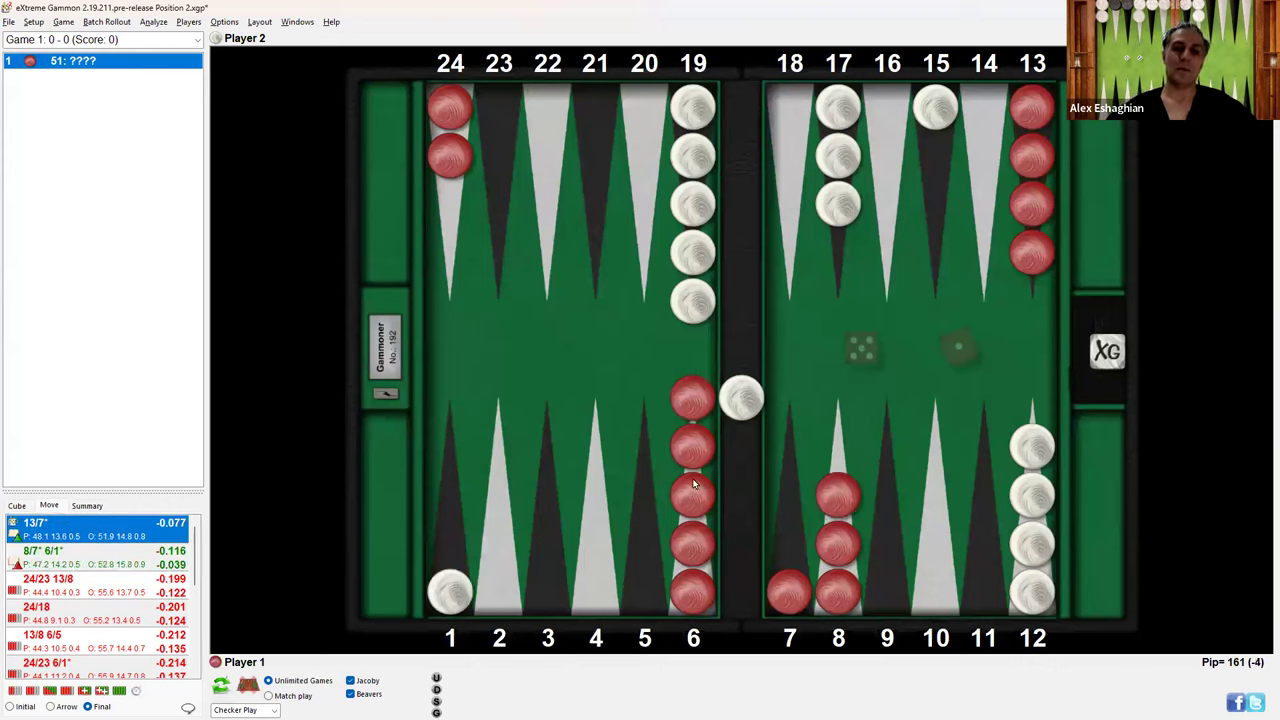
{"action": "key", "text": "alt+Tab"}
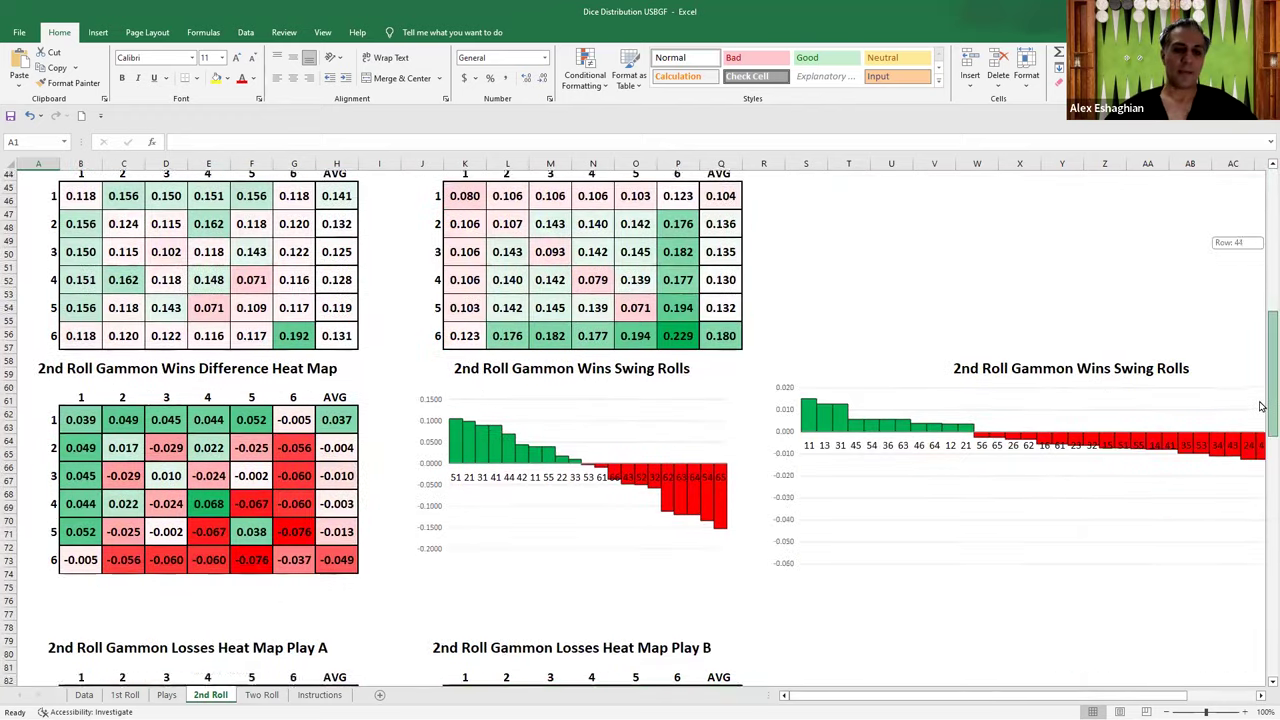
{"action": "scroll", "coordinate": [1262, 406], "scroll_direction": "down", "scroll_amount": 18}
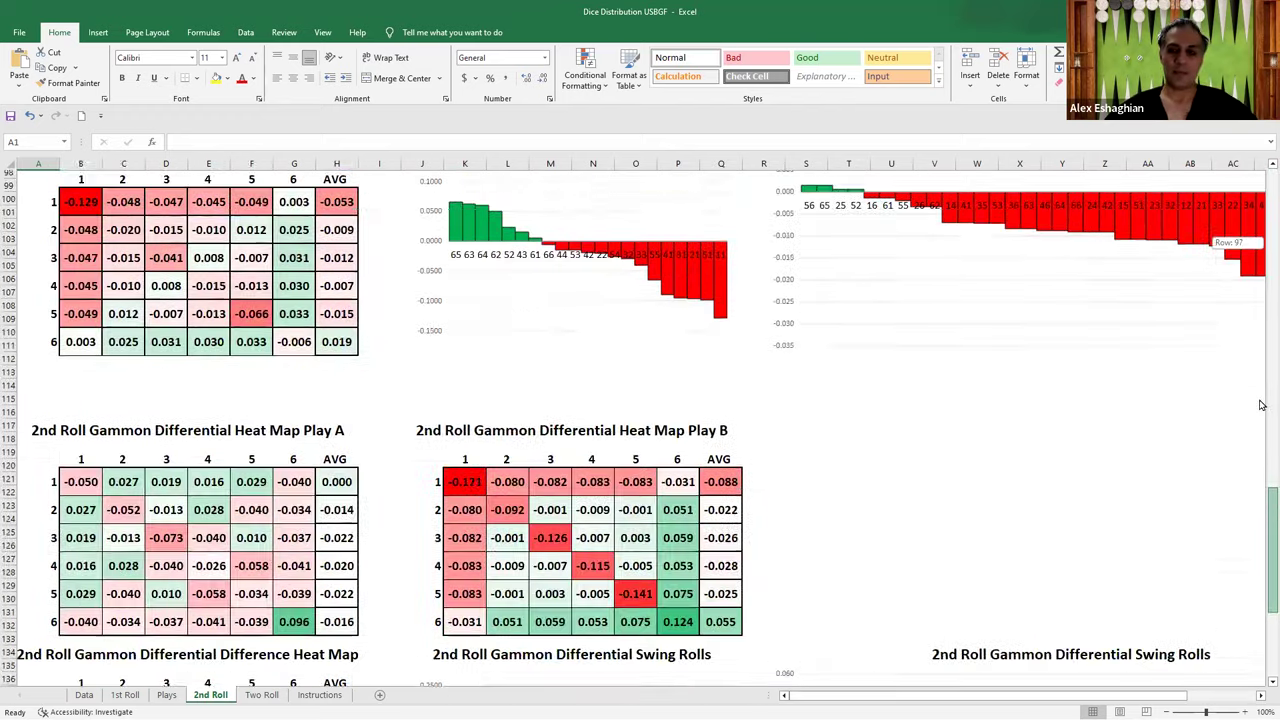